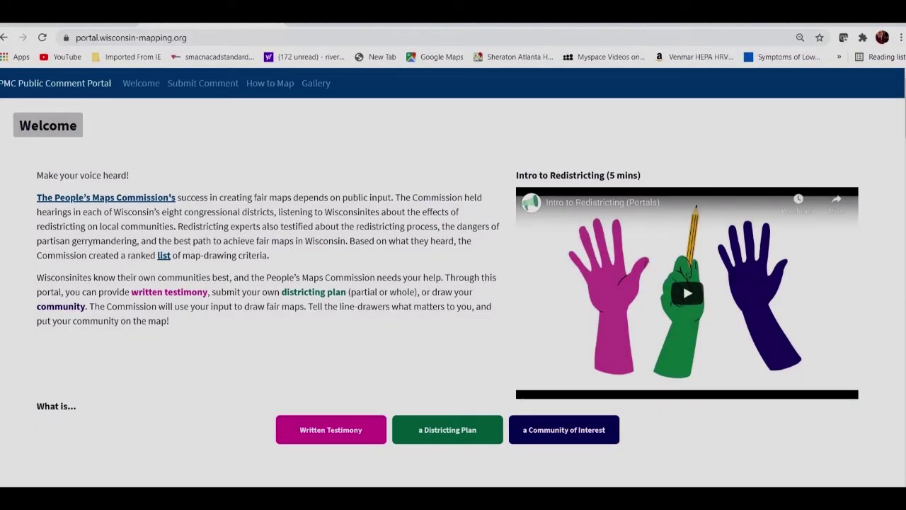
Step: Open the community mapping module in Districtr from the portal's How to Draw a Map section
scroll(378, 292, "down", 15)
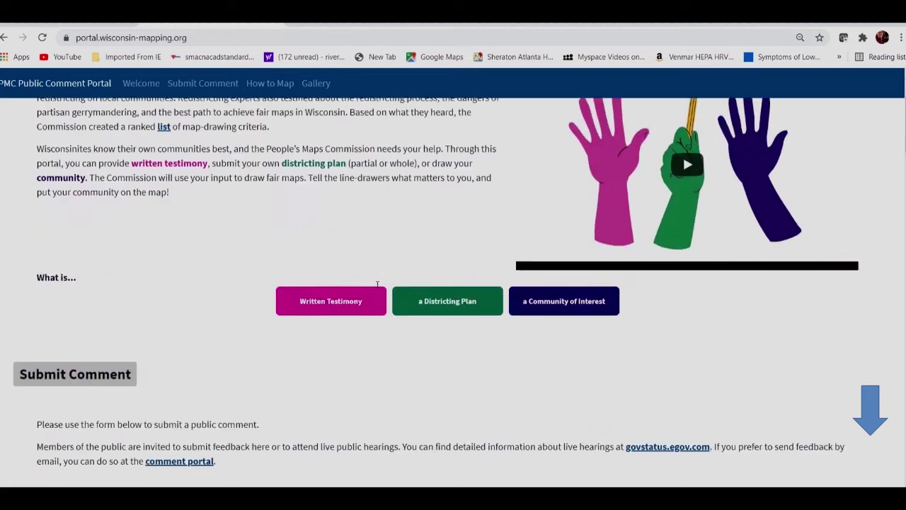
scroll(370, 286, "down", 15)
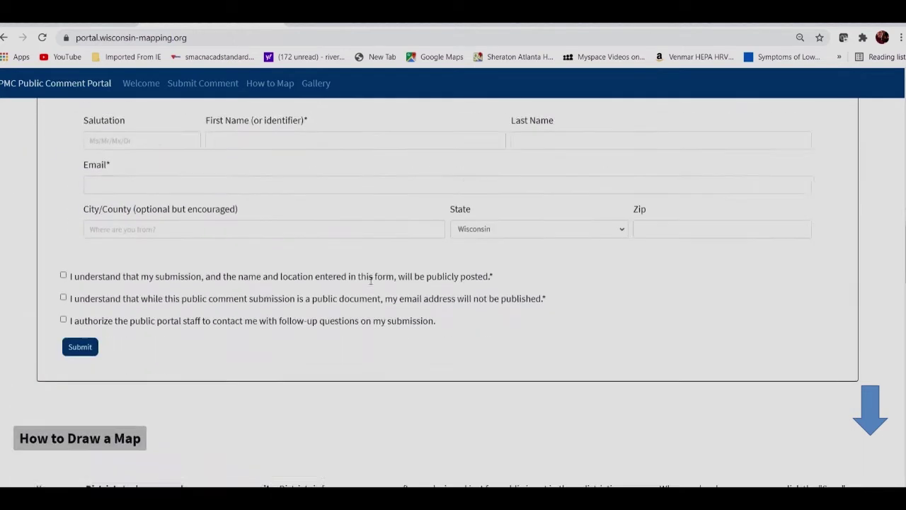
scroll(368, 280, "down", 2)
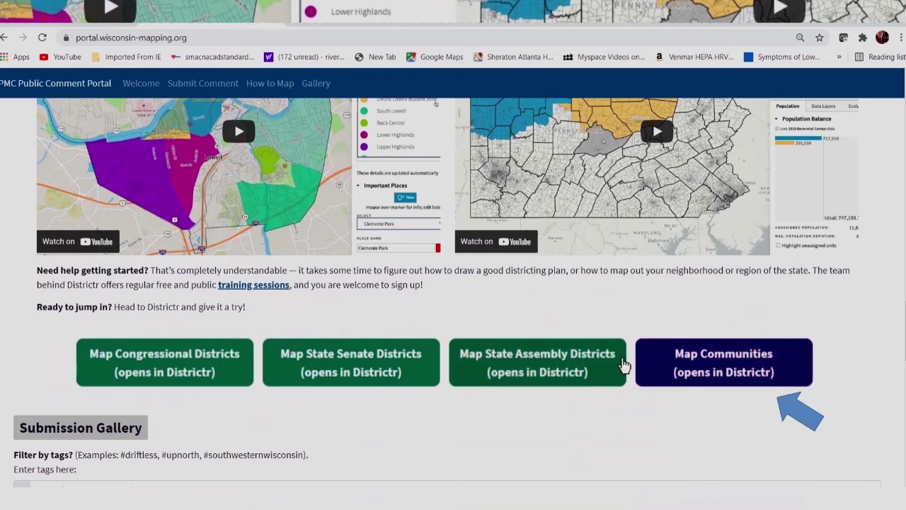
left_click(702, 372)
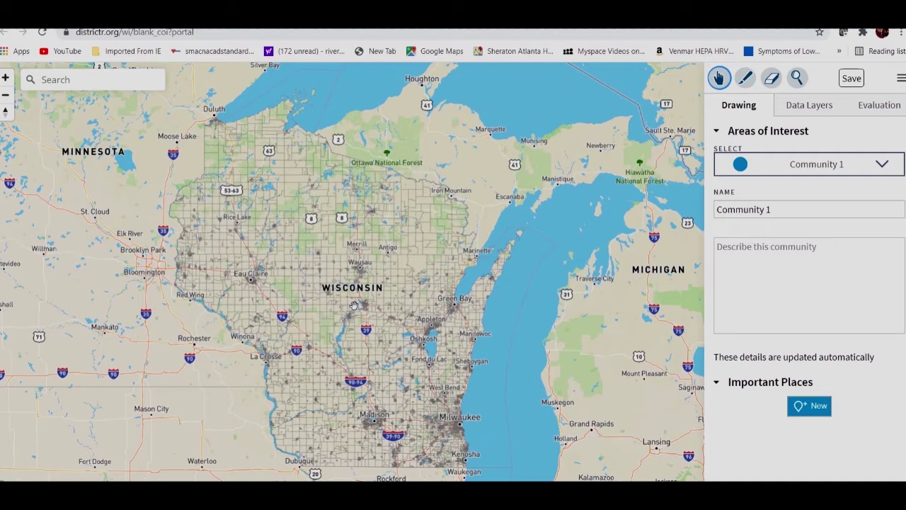
Step: Examine the Wisconsin map at several zoom levels, from the whole state down to the Stevens Point and Plover area
left_click_drag(354, 306, 334, 328)
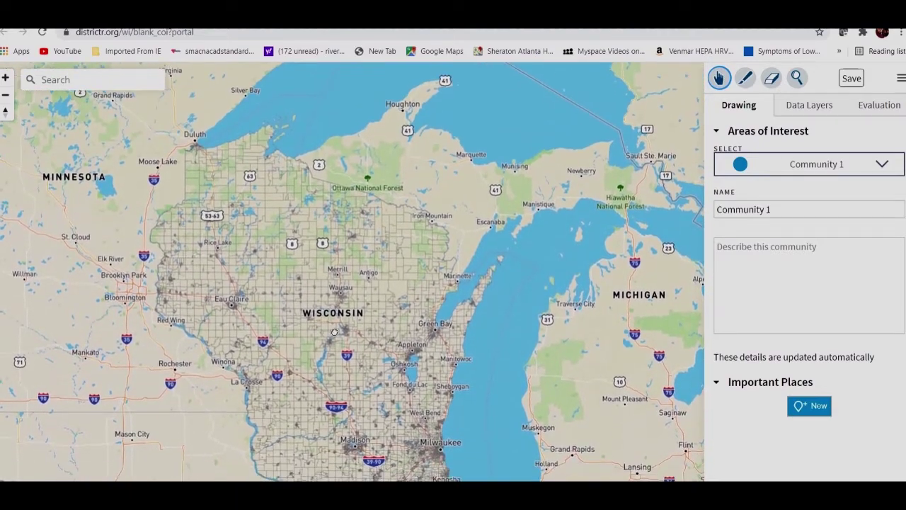
scroll(371, 317, "up", 3)
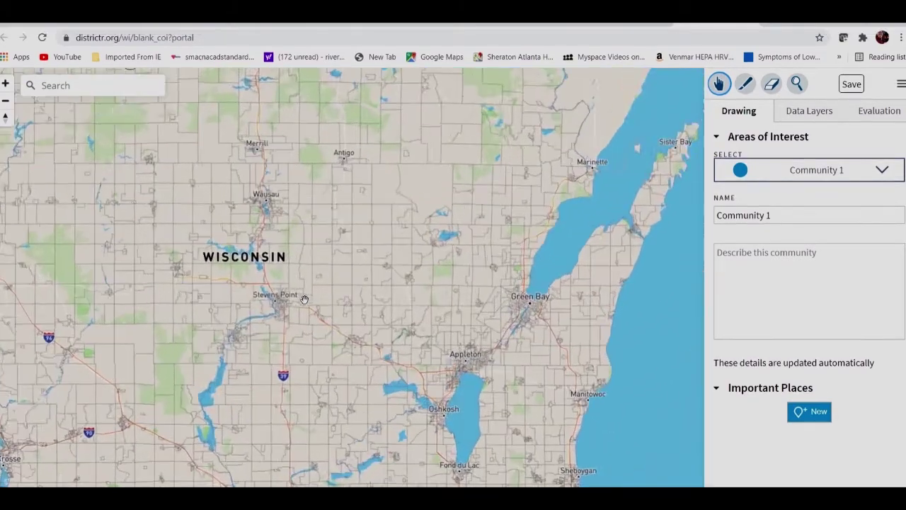
scroll(294, 304, "down", 3)
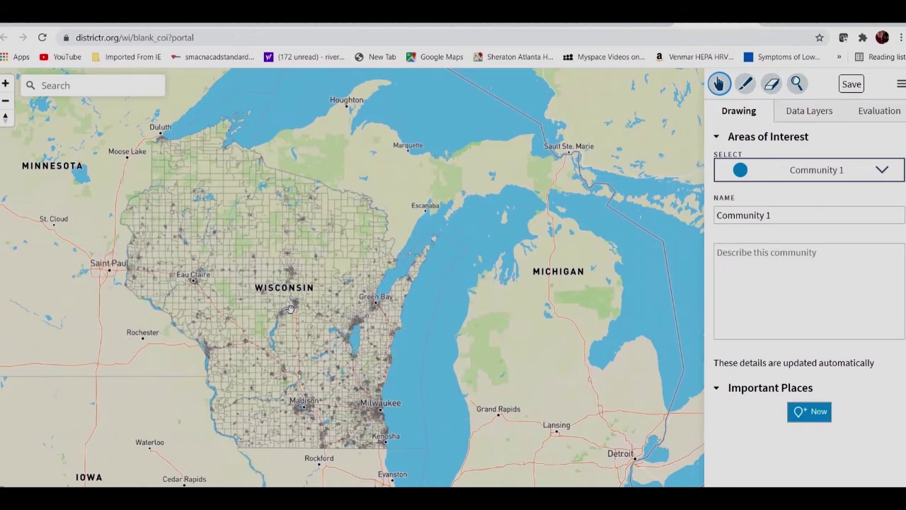
scroll(290, 309, "up", 5)
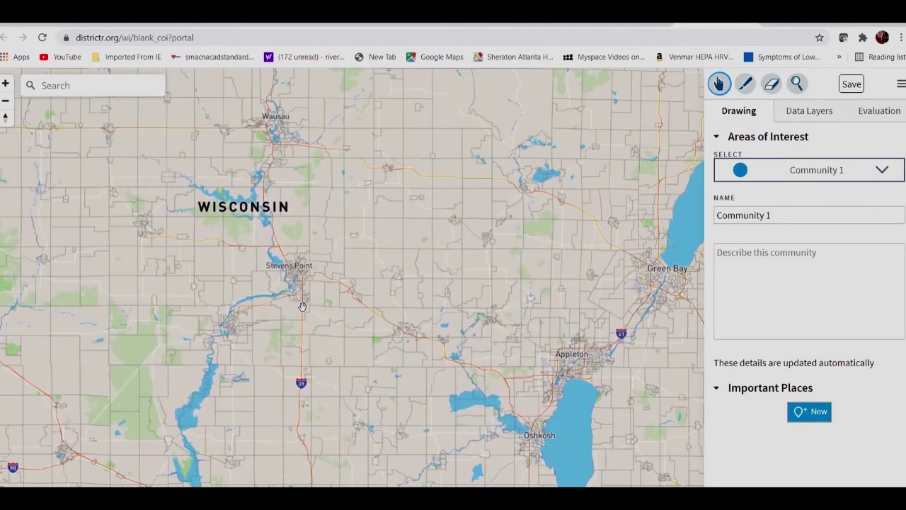
scroll(303, 306, "up", 5)
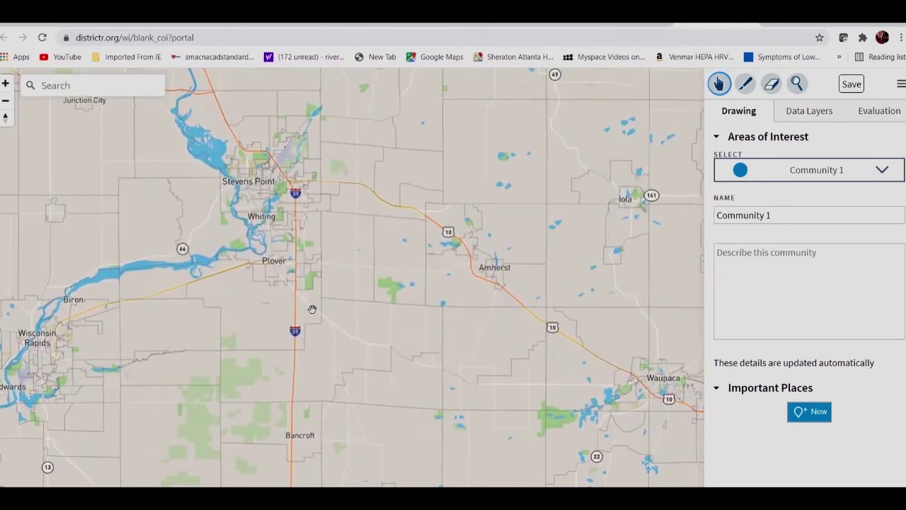
scroll(312, 309, "up", 3)
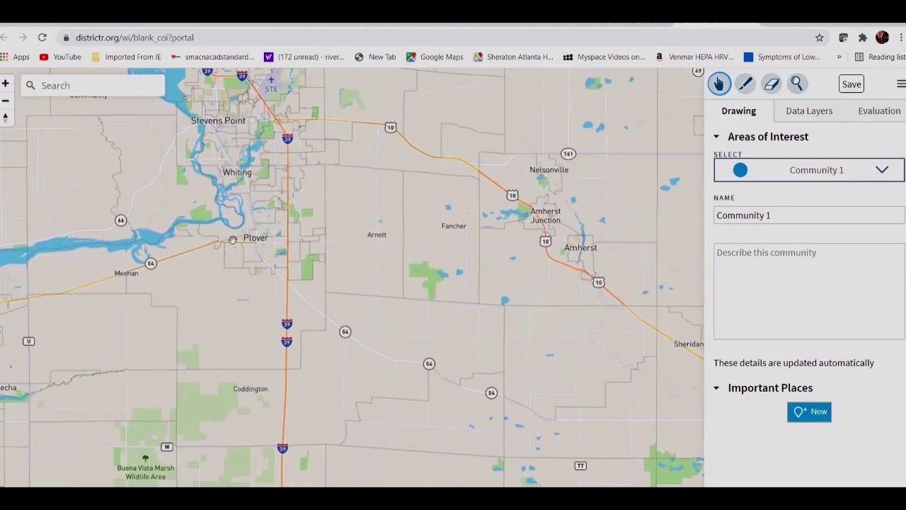
scroll(289, 269, "down", 6)
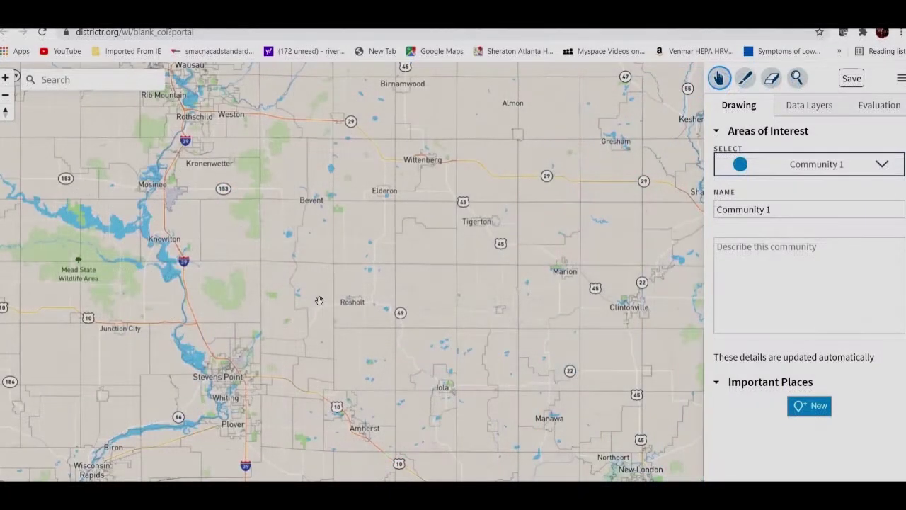
scroll(320, 300, "down", 5)
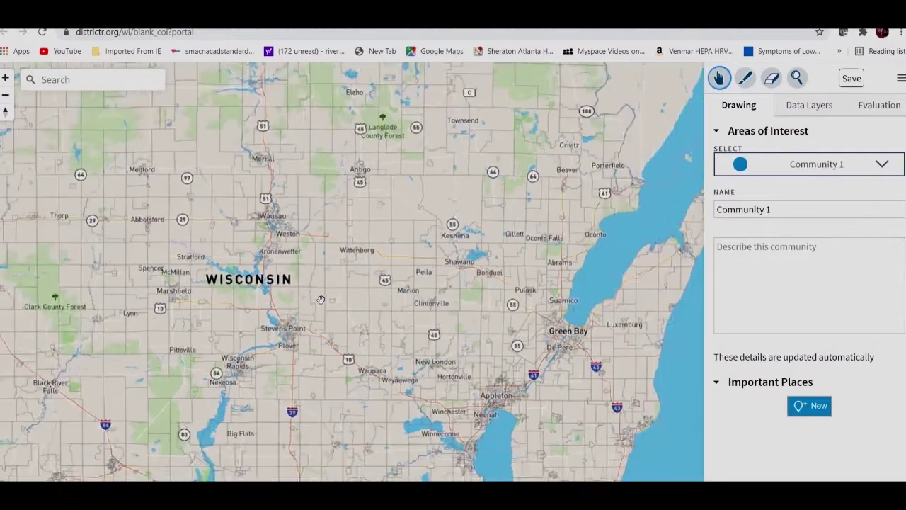
scroll(321, 301, "down", 4)
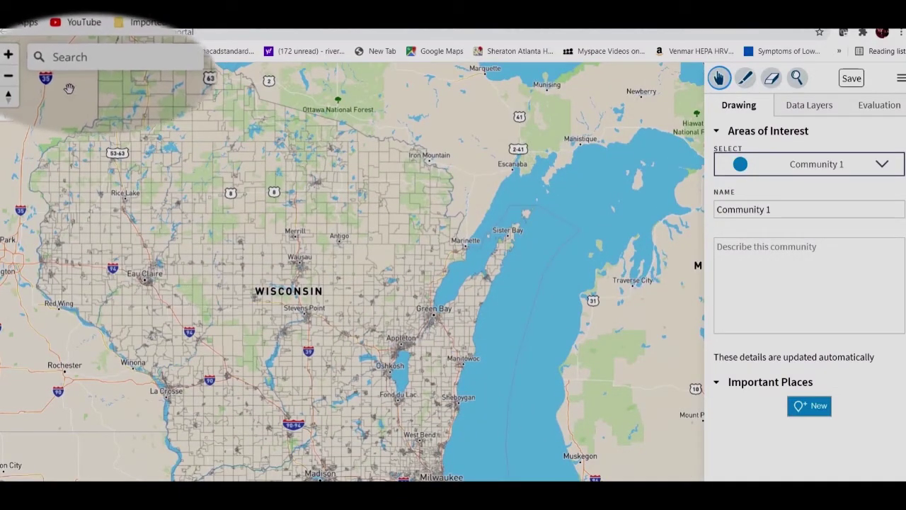
left_click(14, 51)
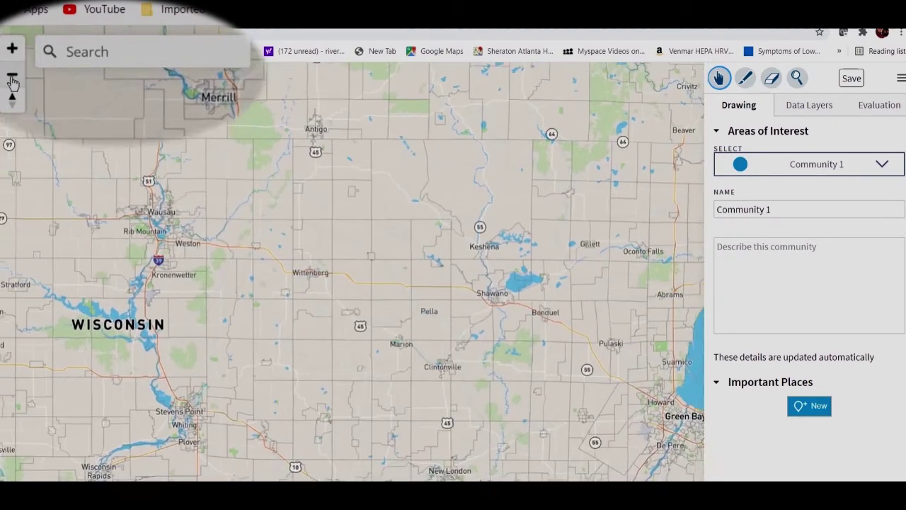
left_click(12, 78)
left_click(12, 77)
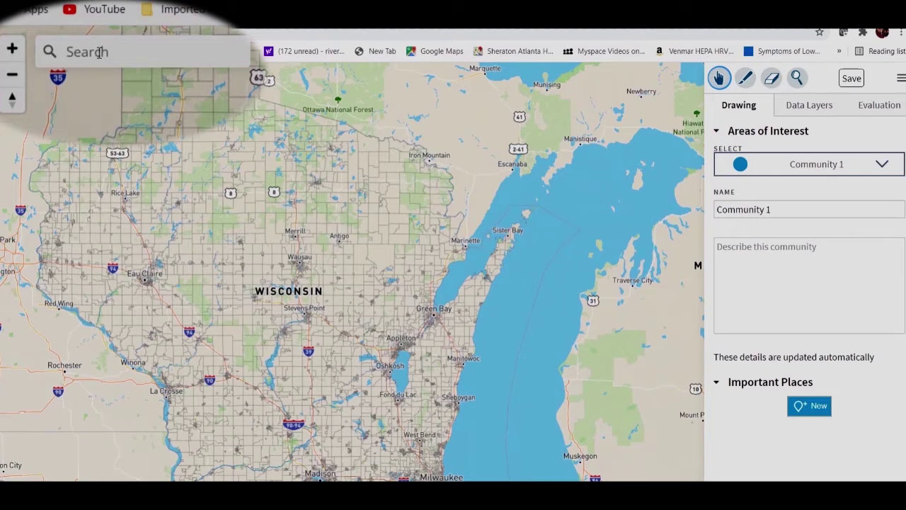
Step: Search the map for Ridgeway, Wisconsin, mark that place, and view its surroundings in the southern part of the state
type("Ridgeway Wisconsin")
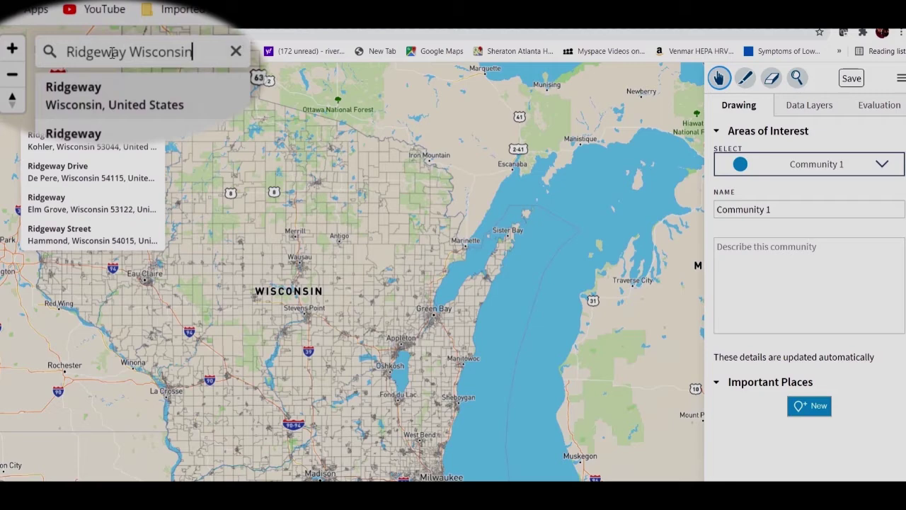
left_click(76, 96)
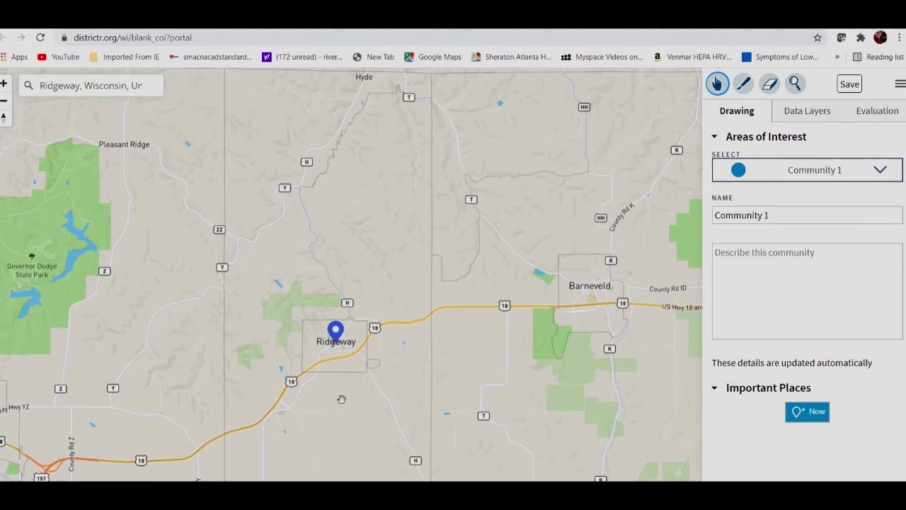
scroll(337, 384, "down", 3)
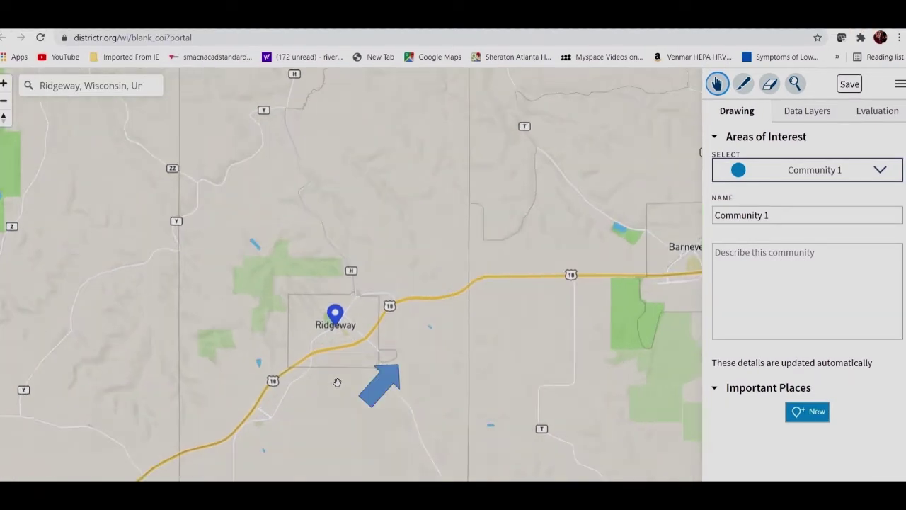
scroll(346, 383, "down", 5)
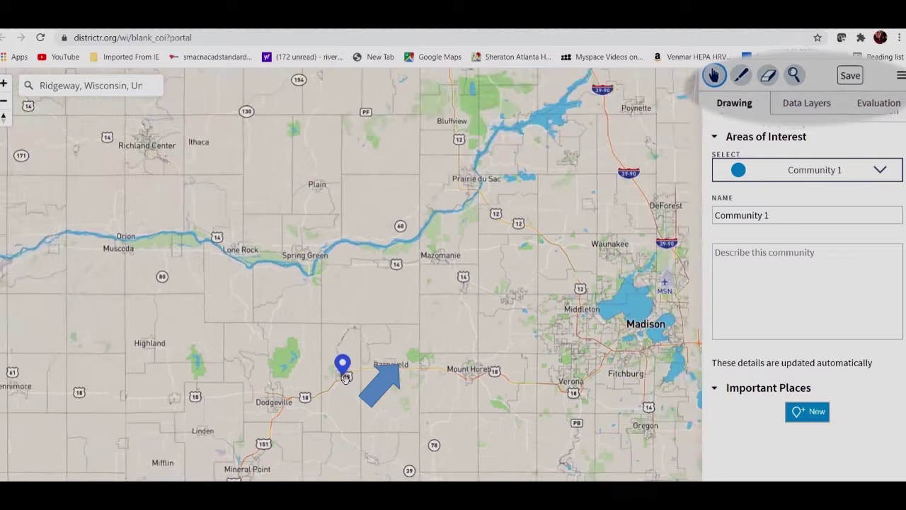
scroll(346, 377, "down", 5)
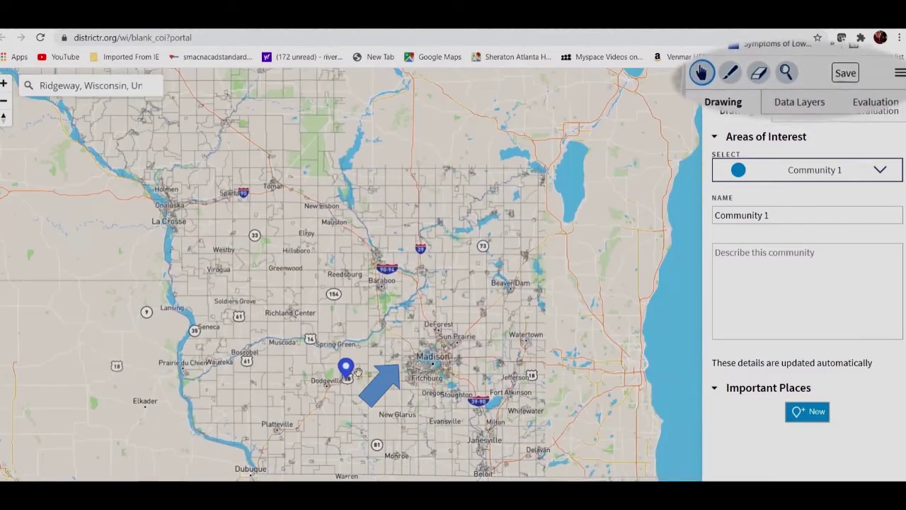
scroll(369, 379, "down", 1)
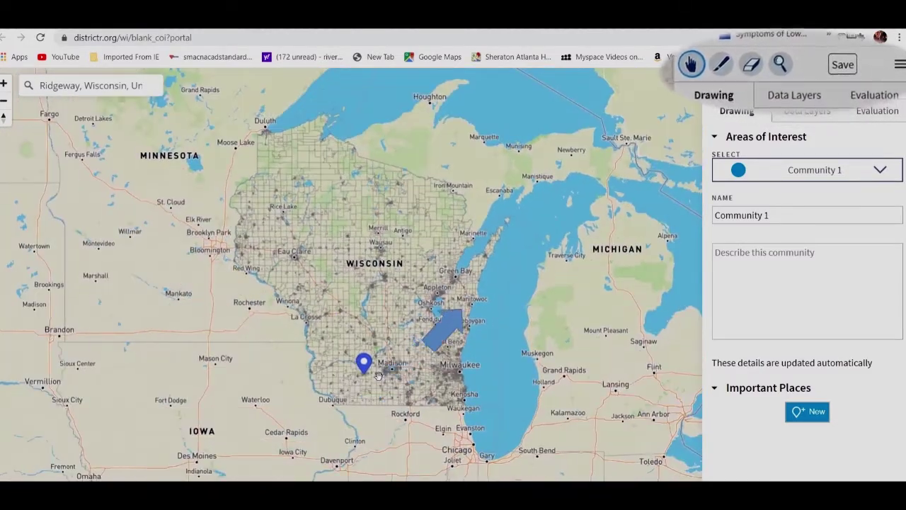
scroll(378, 376, "up", 4)
scroll(379, 377, "up", 1)
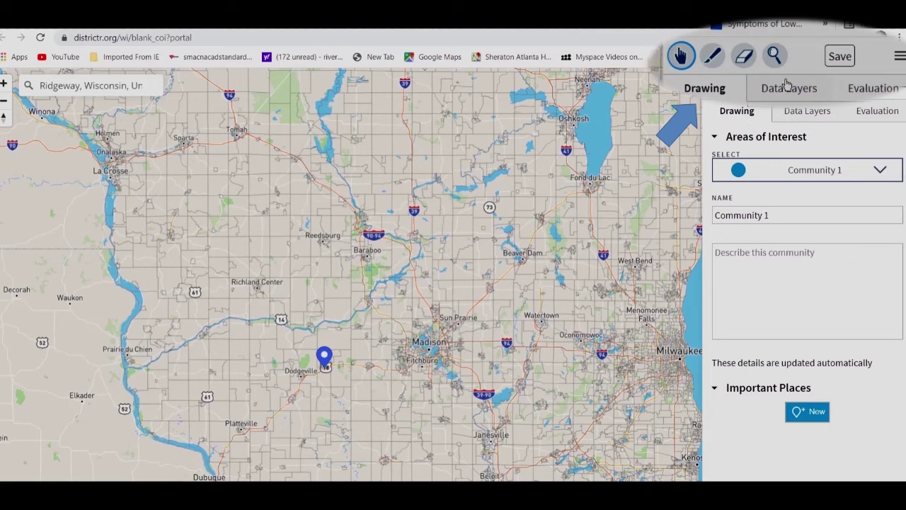
Step: Paint the units around Ridgeway and westward around Dodgeville as Community 1, using a brush size of 1
left_click(712, 56)
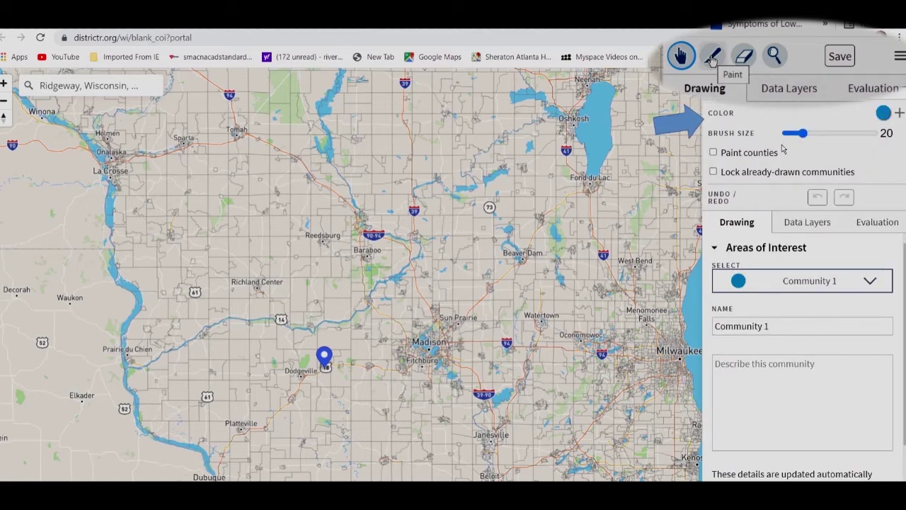
mouse_move(803, 133)
left_mouse_down()
mouse_move(861, 135)
mouse_move(766, 145)
left_mouse_up()
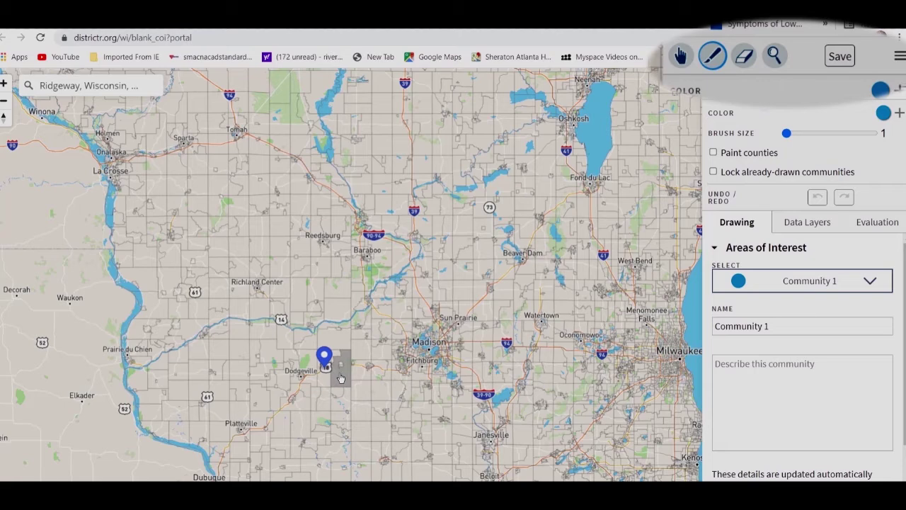
scroll(340, 379, "up", 5)
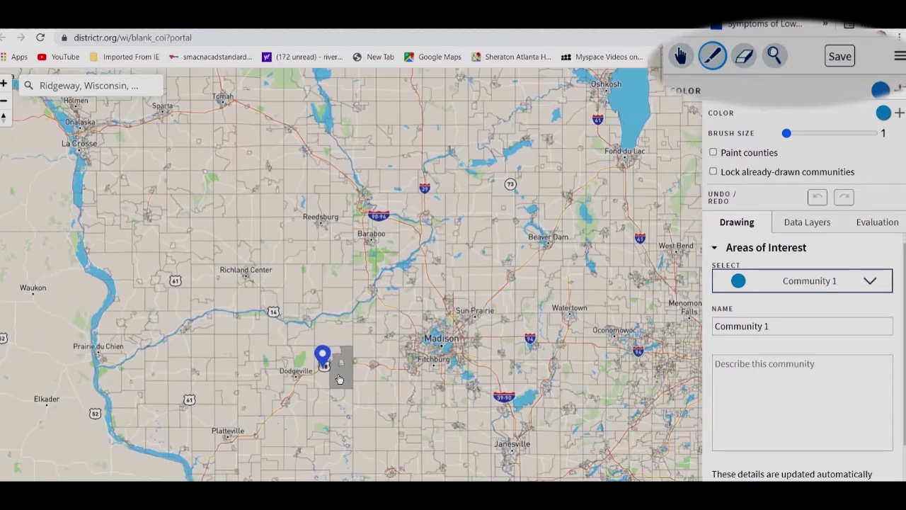
scroll(343, 380, "up", 2)
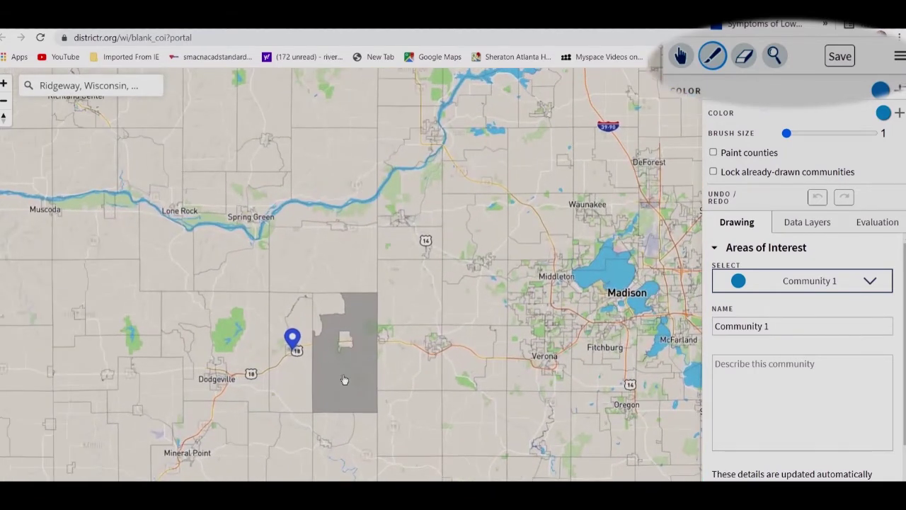
left_click(302, 372)
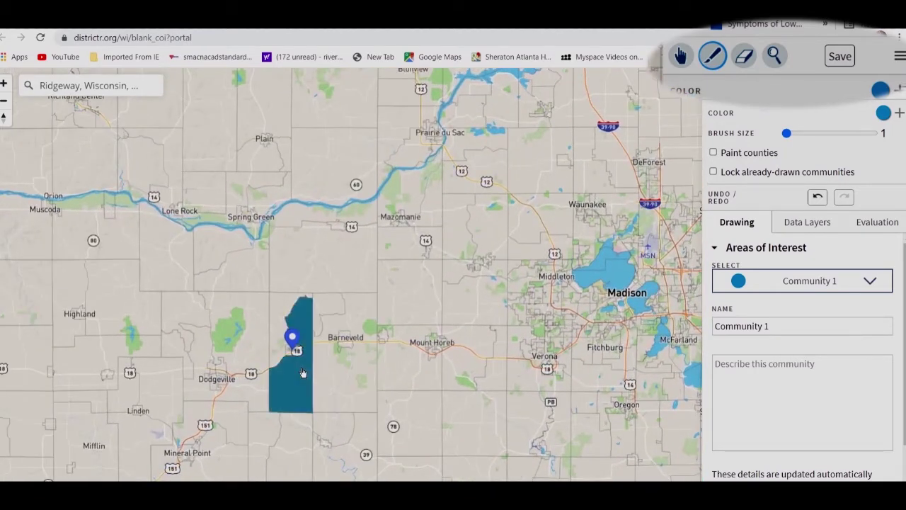
left_click(275, 345)
left_click(325, 310)
left_click(245, 341)
left_click(251, 387)
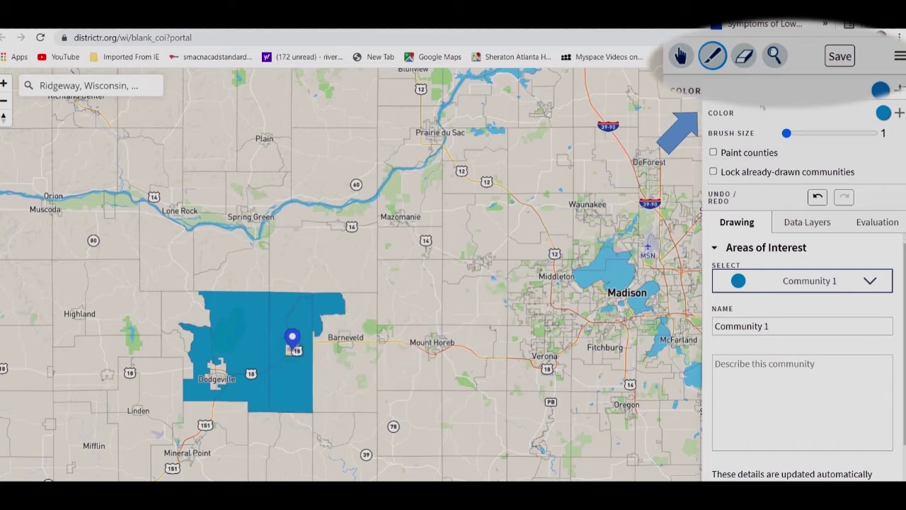
Step: Erase the painted units northwest of Barneveld and around Dodgeville from Community 1, then switch to the Inspect tool
left_click(744, 55)
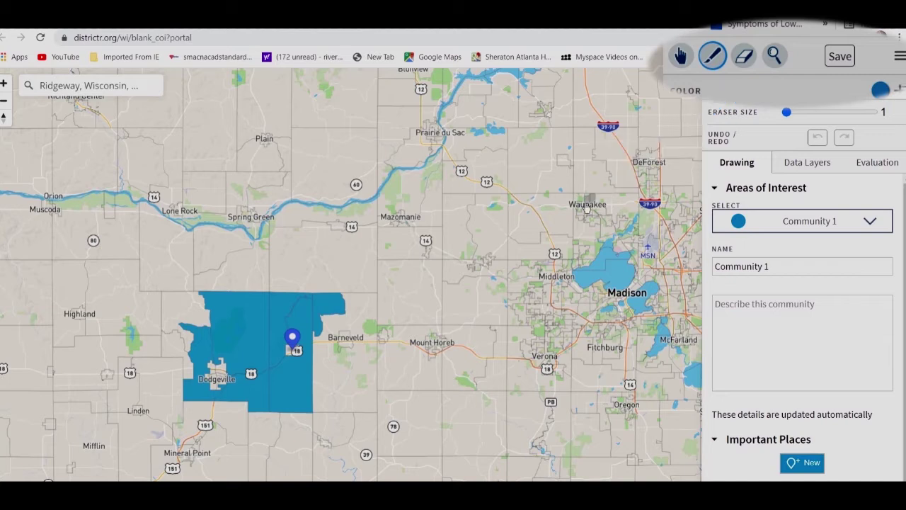
left_click(329, 310)
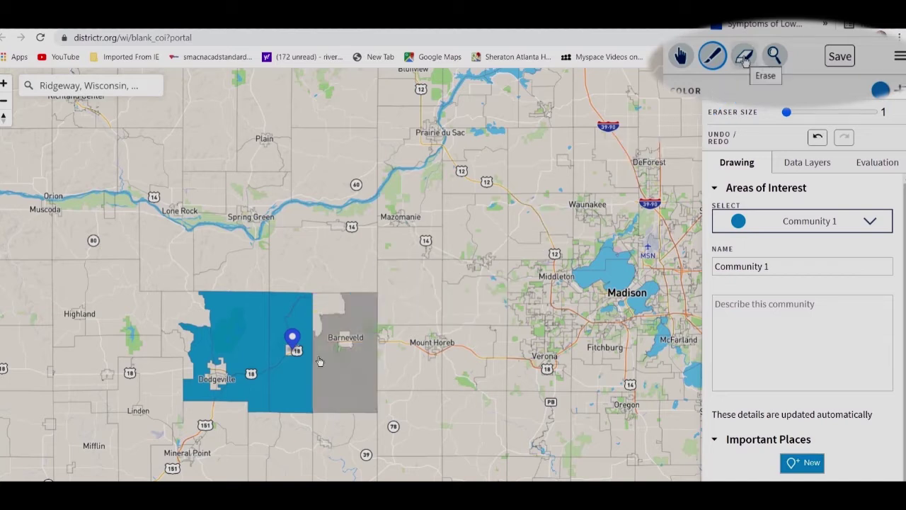
left_click(193, 386)
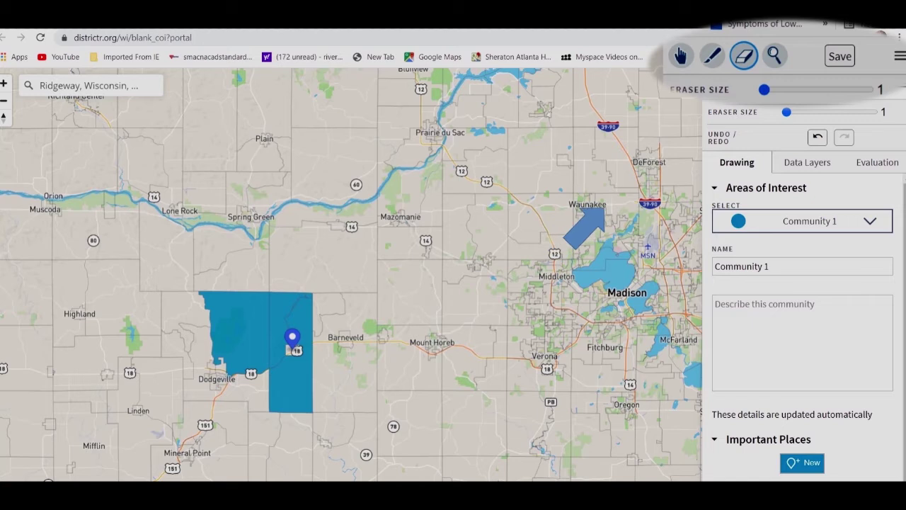
left_click(776, 56)
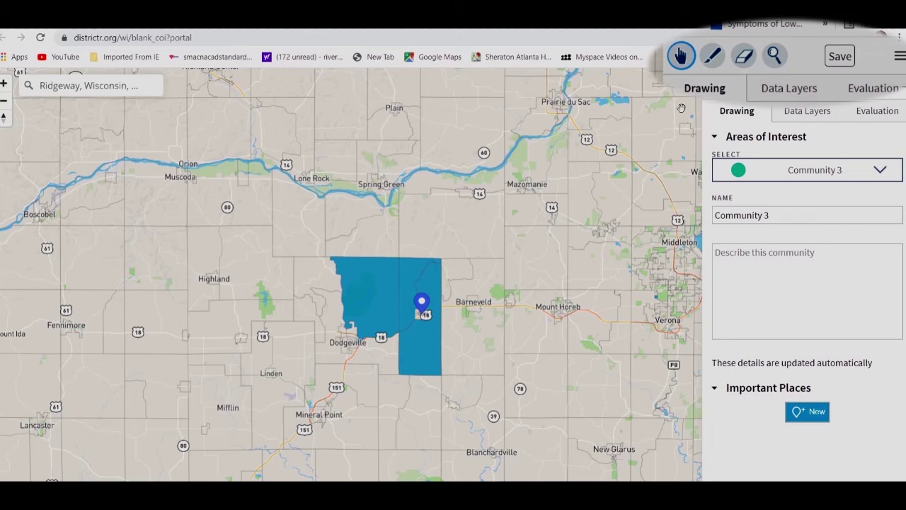
Step: Show the county boundaries on the map across southern Wisconsin
scroll(587, 186, "down", 1)
scroll(575, 208, "down", 3)
left_click_drag(565, 229, 375, 319)
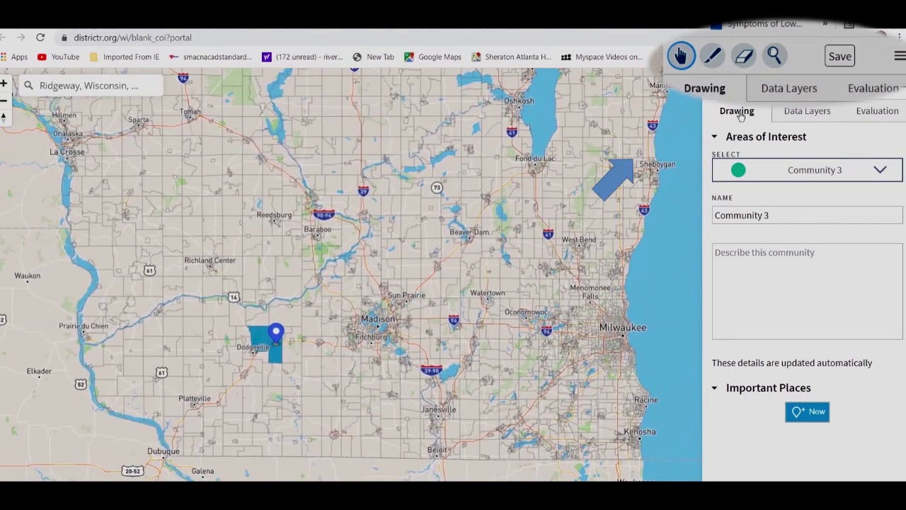
left_click(811, 112)
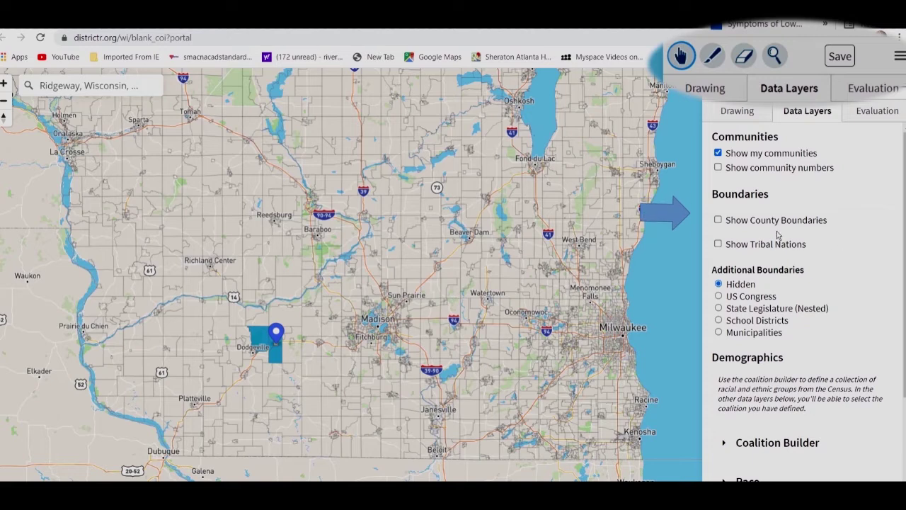
left_click(718, 221)
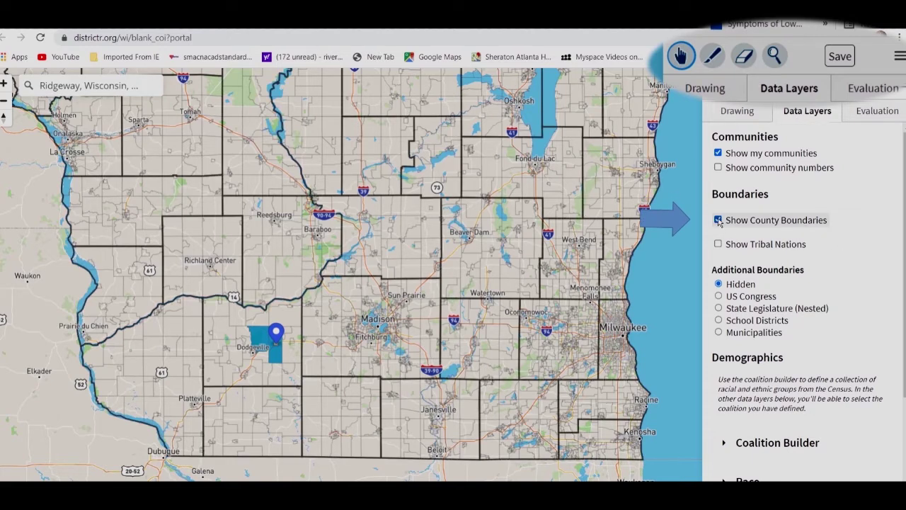
Step: Hide the county boundaries and overlay the municipalities, followed by the school districts, as additional boundaries on the map
left_click(718, 221)
left_click(719, 221)
left_click(718, 221)
left_click(718, 221)
left_click(718, 221)
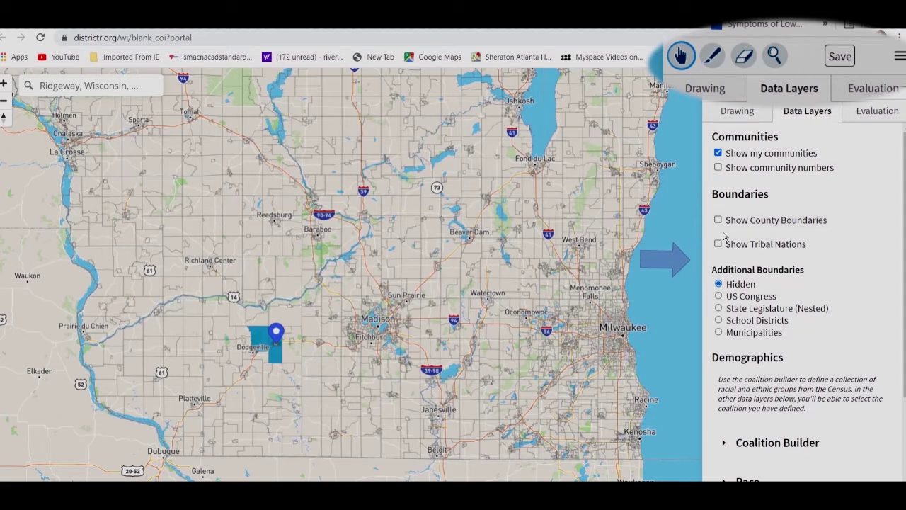
left_click(719, 332)
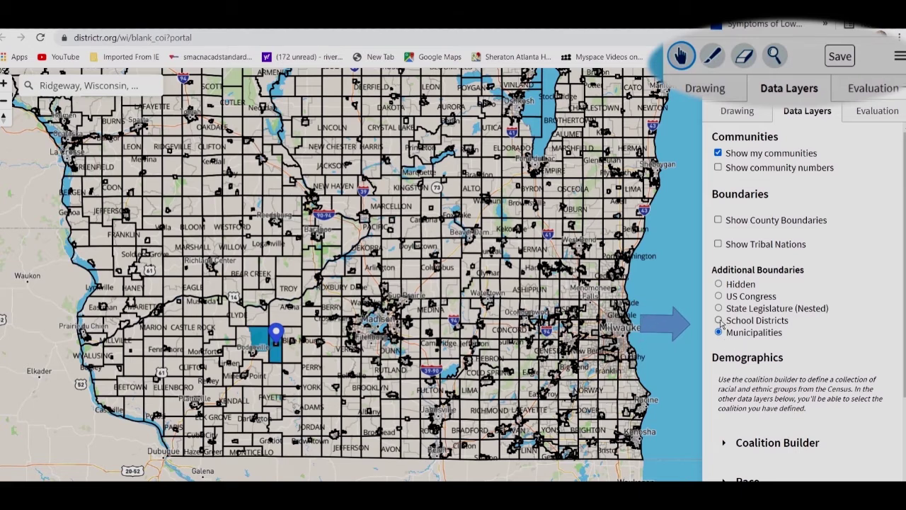
left_click(719, 320)
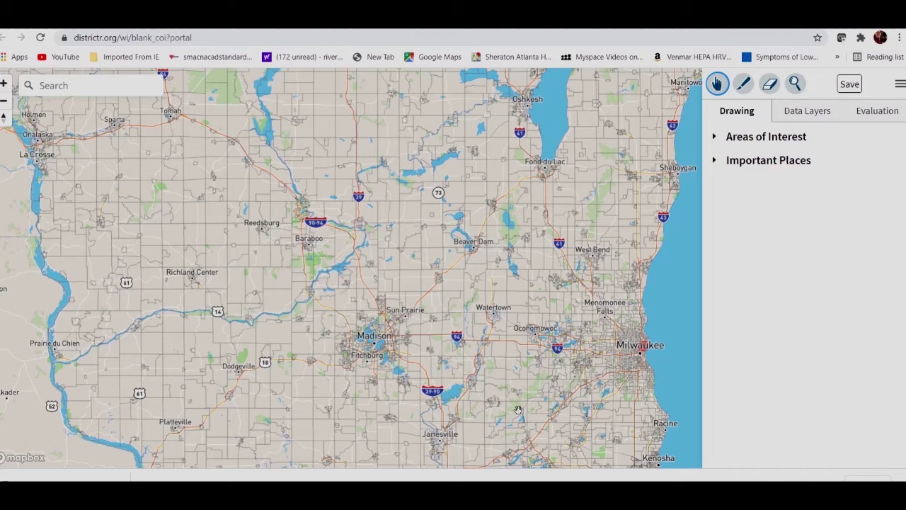
Step: Examine the painted communities north of downtown Milwaukee, between Shorewood and Halyard Park
scroll(627, 361, "up", 2)
scroll(616, 373, "up", 3)
left_click_drag(615, 372, 438, 366)
scroll(438, 367, "up", 2)
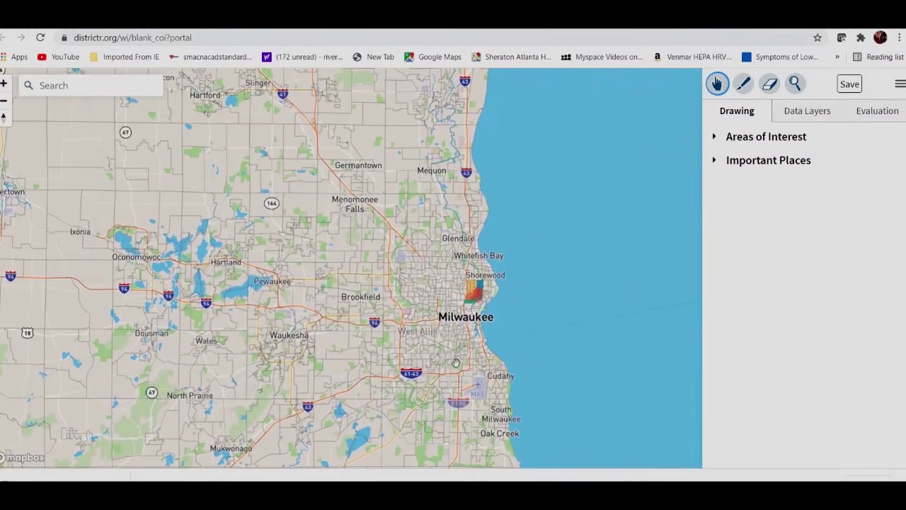
scroll(456, 354, "up", 3)
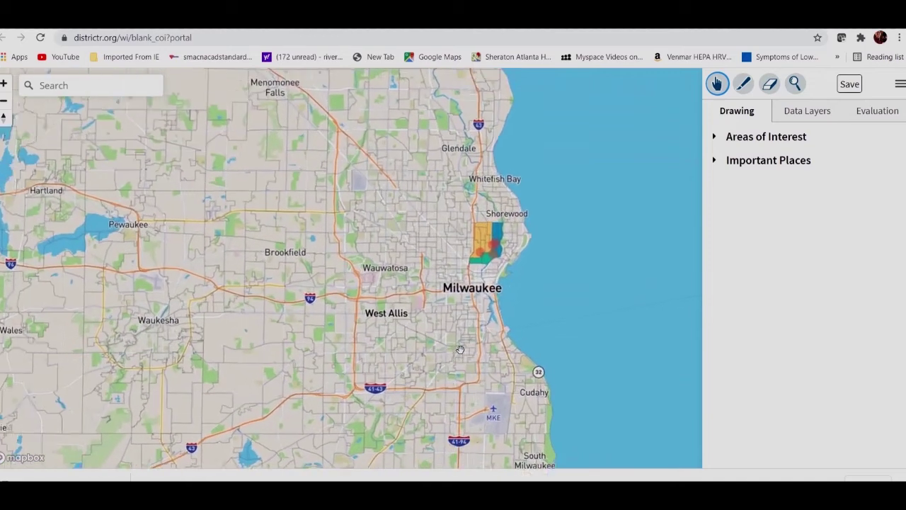
left_click_drag(447, 344, 446, 400)
scroll(446, 402, "up", 2)
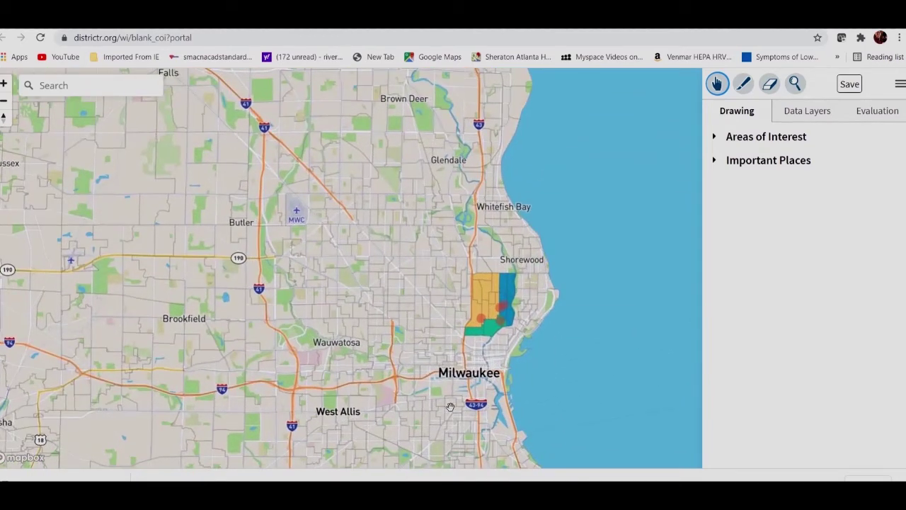
scroll(431, 330, "up", 2)
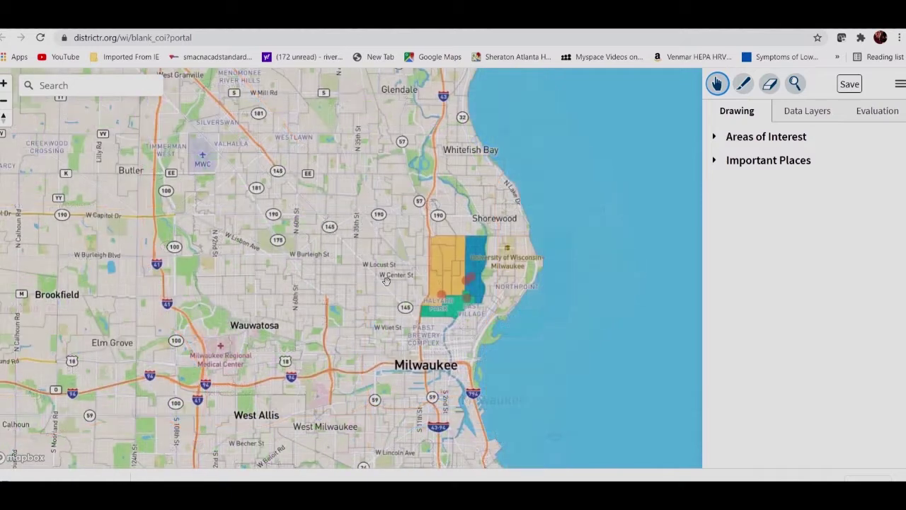
Step: Review the Brewers Hill description and the list of areas of interest, plus the details of the important places
left_click(716, 138)
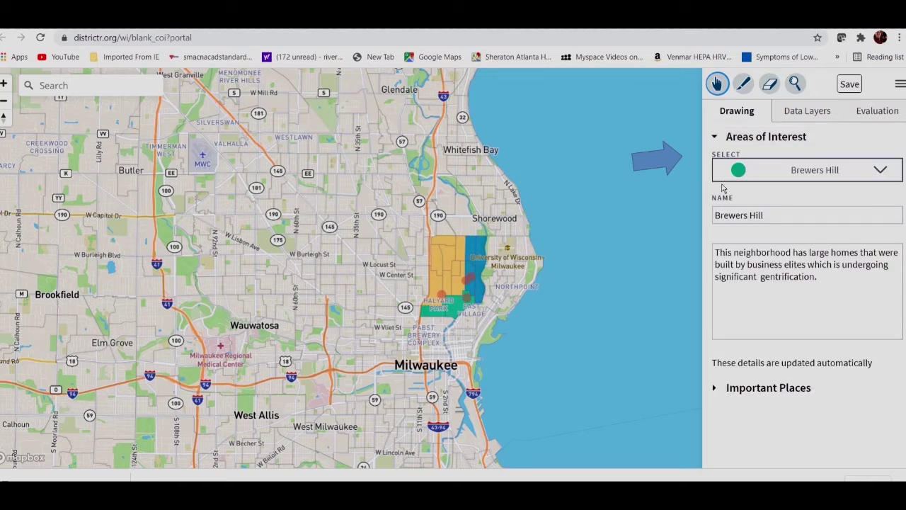
left_click(878, 174)
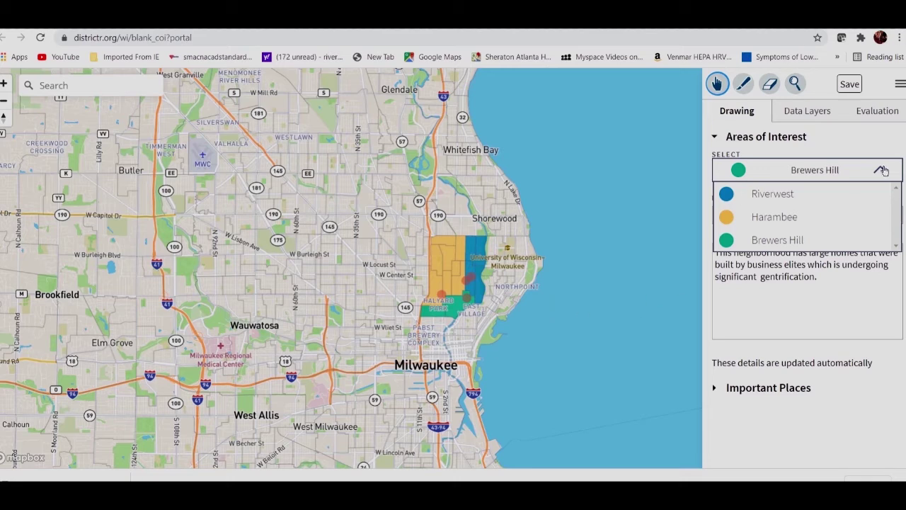
left_click(715, 138)
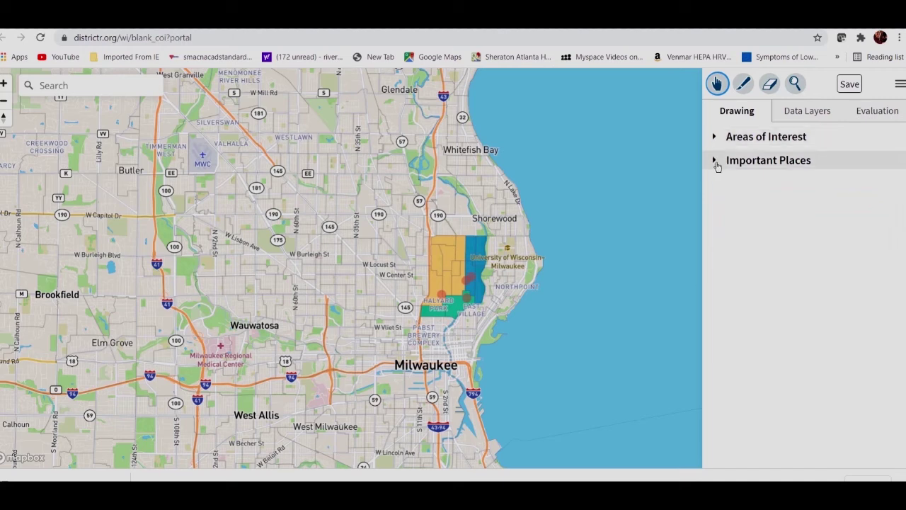
left_click(716, 161)
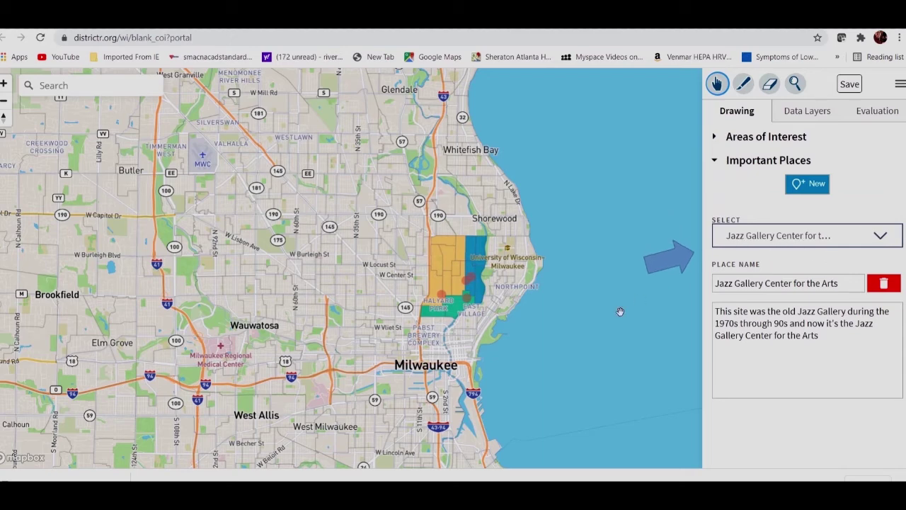
Step: Examine the important places marked within the Riverwest, Brewers Hill and Harambee communities, including the one at Pete's Fruit Market
scroll(407, 326, "up", 3)
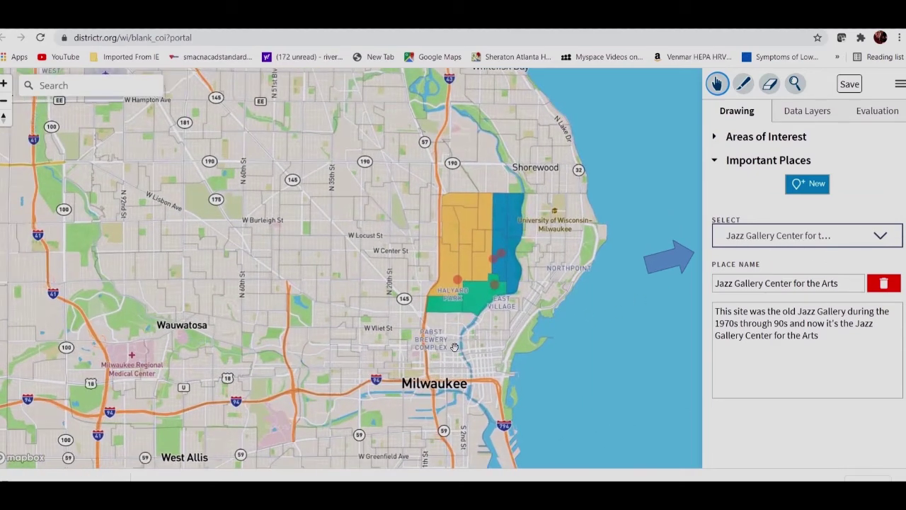
scroll(459, 345, "up", 3)
left_click_drag(443, 312, 384, 347)
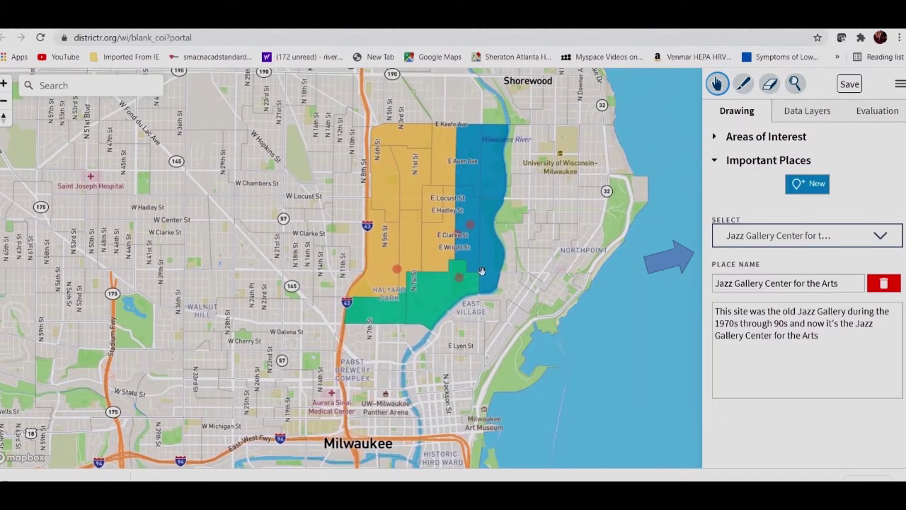
mouse_move(470, 225)
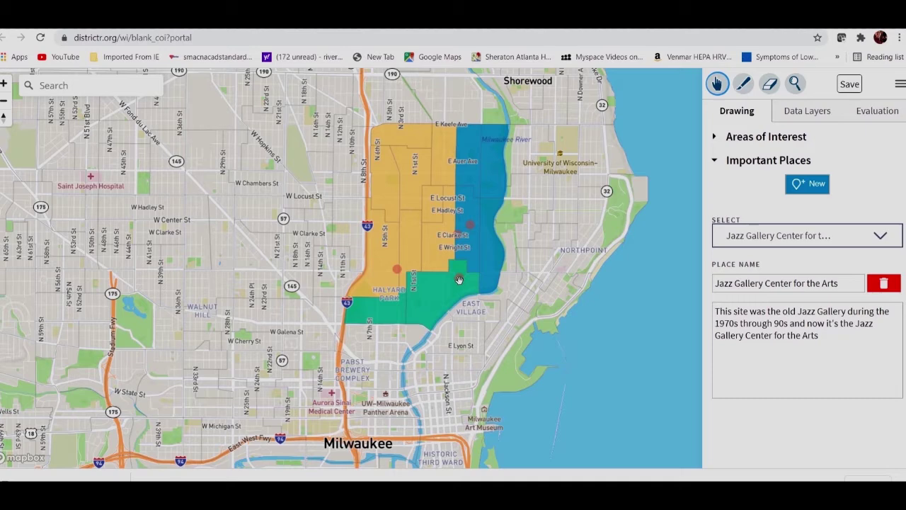
mouse_move(457, 277)
scroll(490, 300, "up", 5)
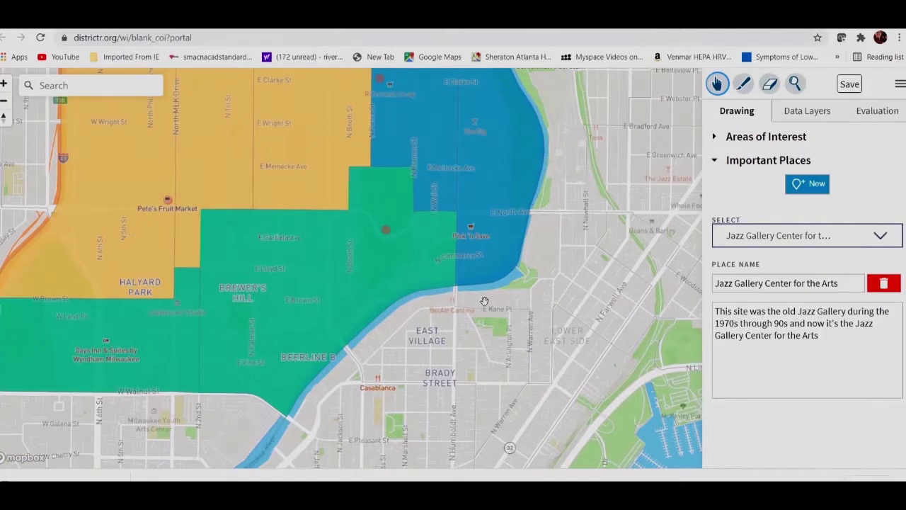
scroll(484, 301, "up", 2)
left_click_drag(391, 233, 376, 336)
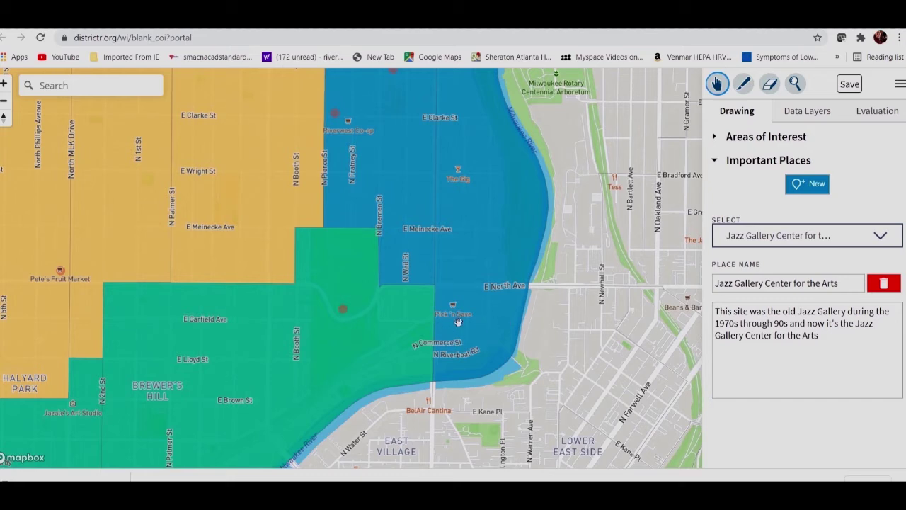
left_click_drag(511, 323, 574, 332)
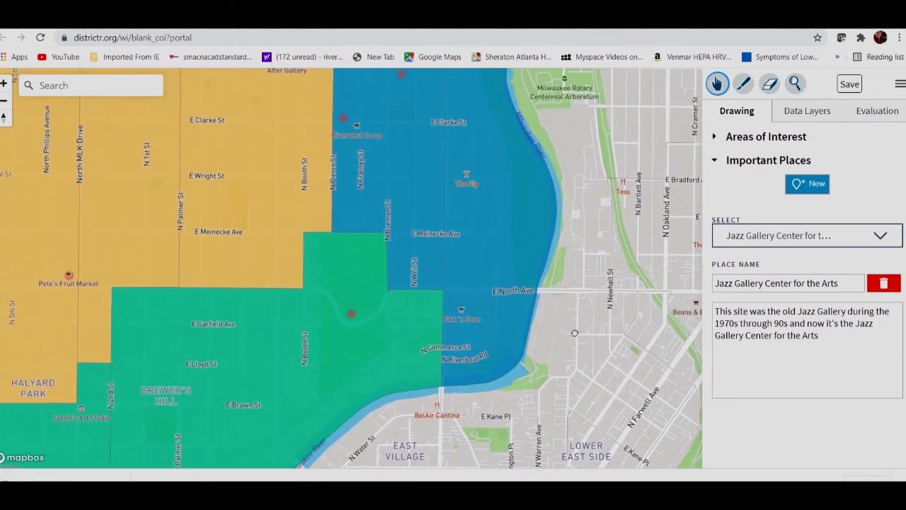
scroll(407, 307, "down", 3)
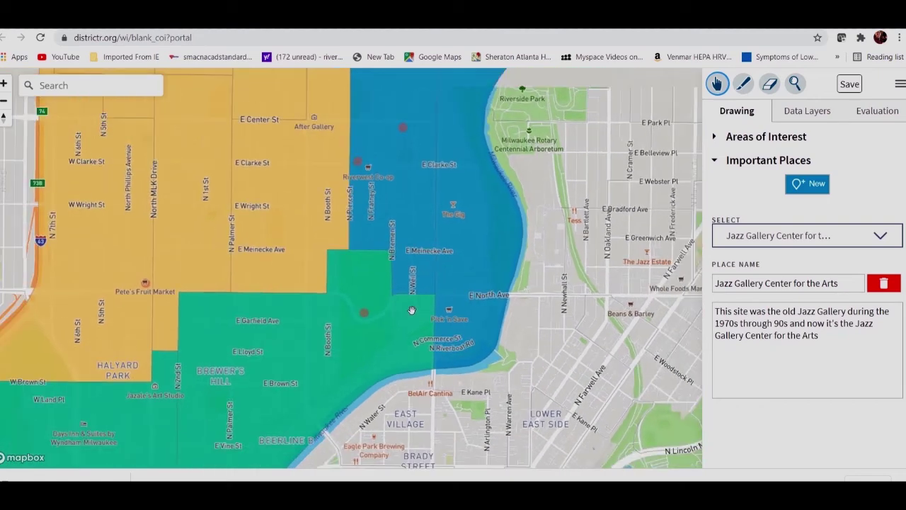
scroll(421, 304, "down", 3)
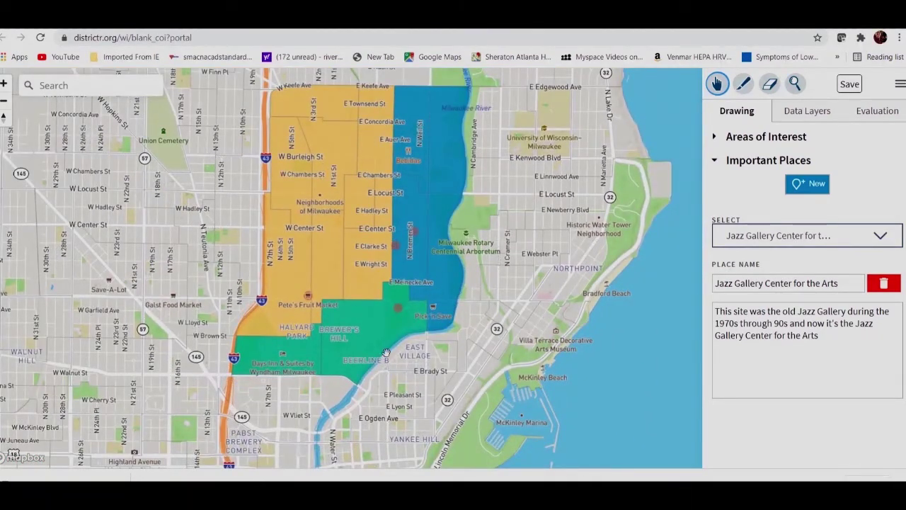
scroll(380, 328, "up", 5)
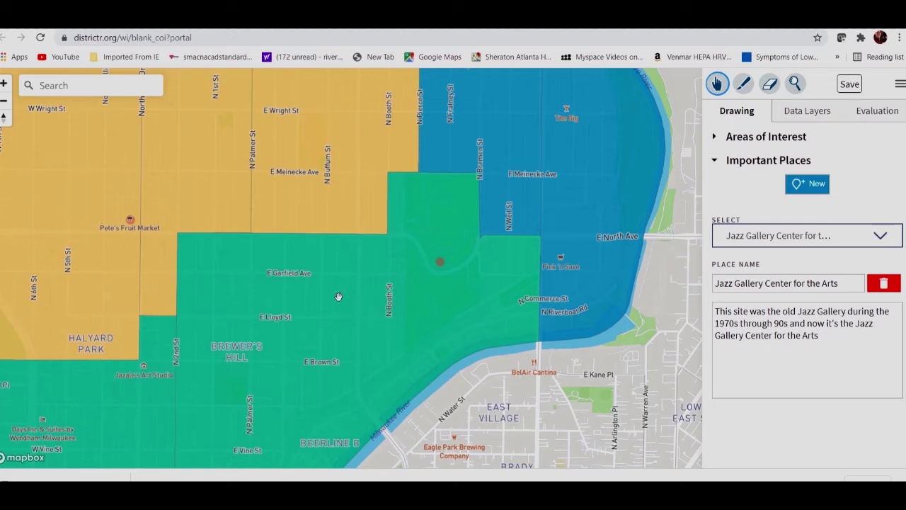
scroll(331, 296, "down", 3)
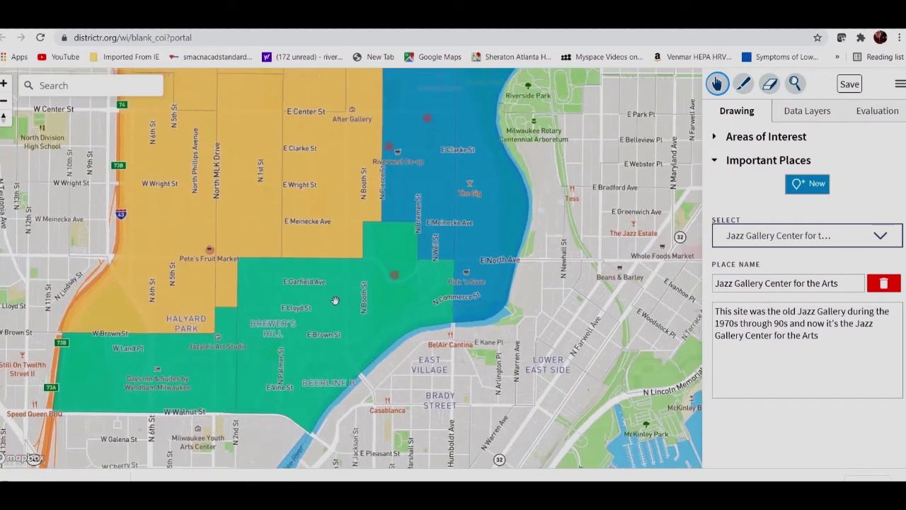
scroll(310, 297, "down", 4)
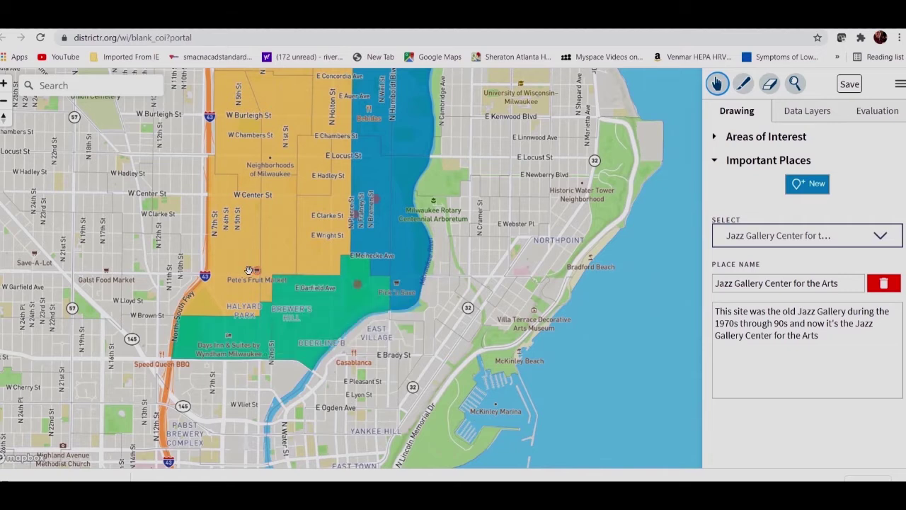
mouse_move(254, 271)
scroll(279, 288, "down", 1)
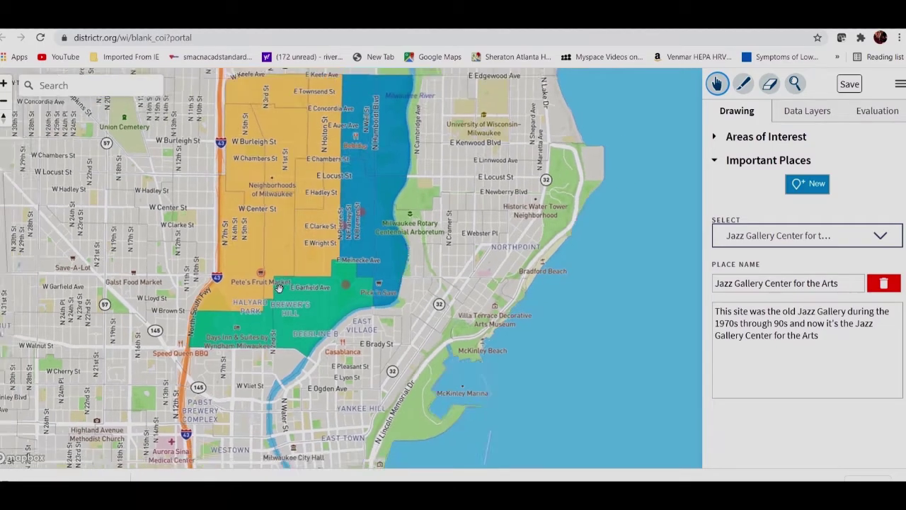
scroll(279, 288, "down", 3)
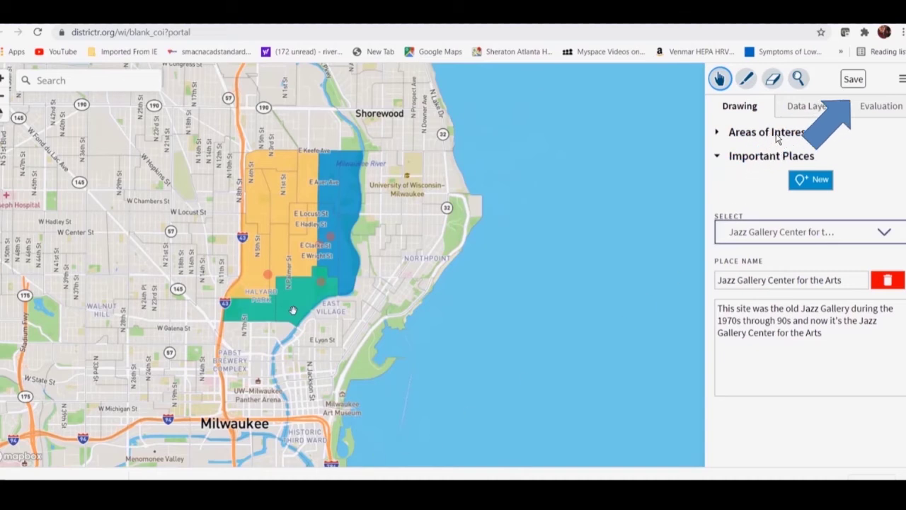
Step: Save the community plan and proceed to submit the map through the Wisconsin public comment portal
left_click(852, 81)
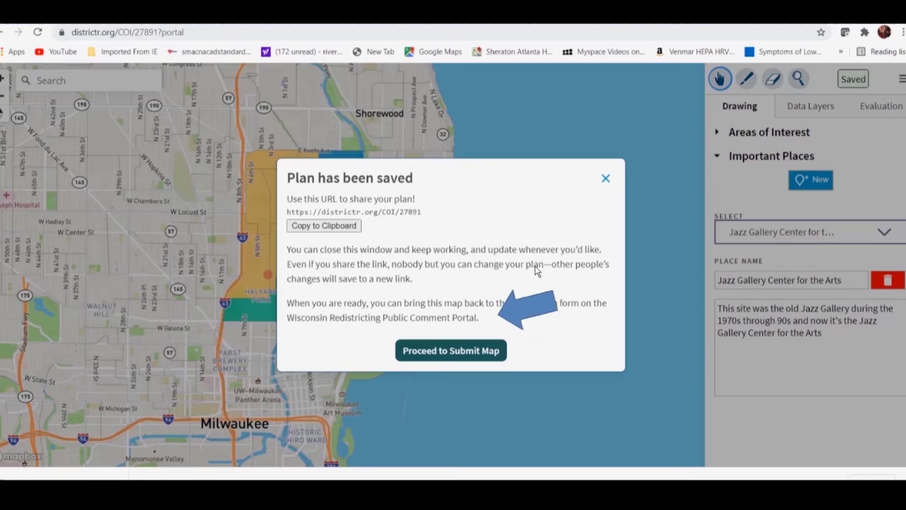
left_click(441, 354)
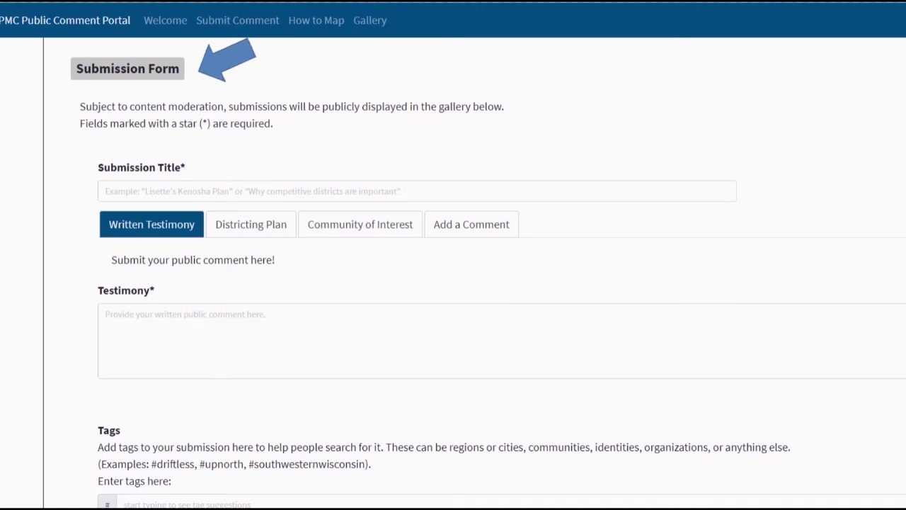
Step: Title the submission "Milwaukee Neighborhoods - Three Make One" and choose Community of Interest as its type
left_click(177, 198)
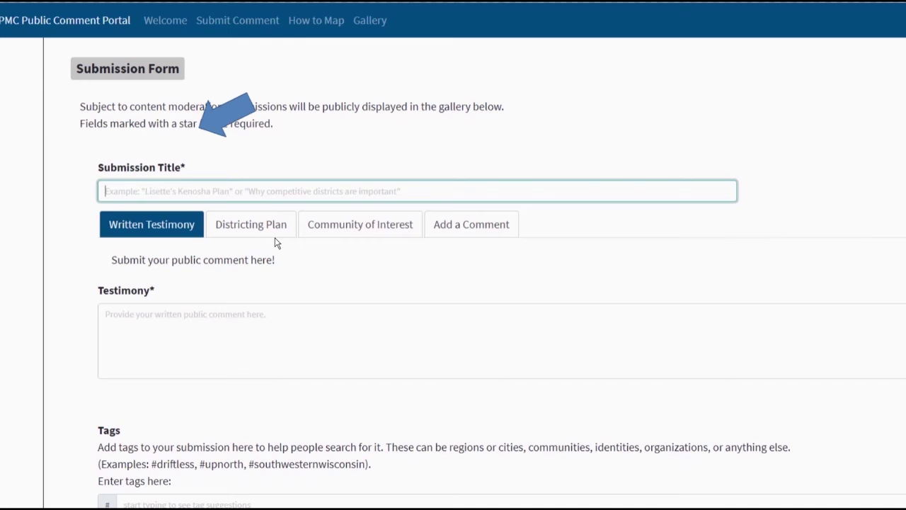
type("Milwaukee")
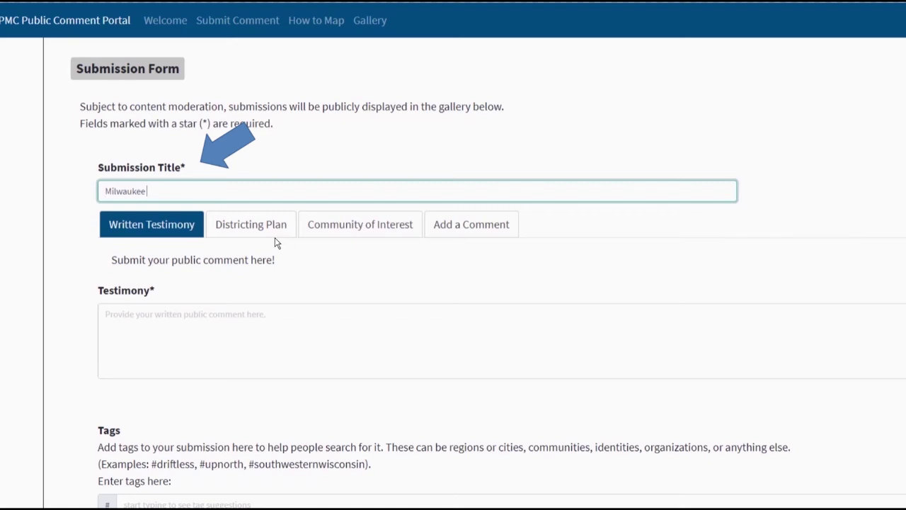
type(" Neighborhoods - Three")
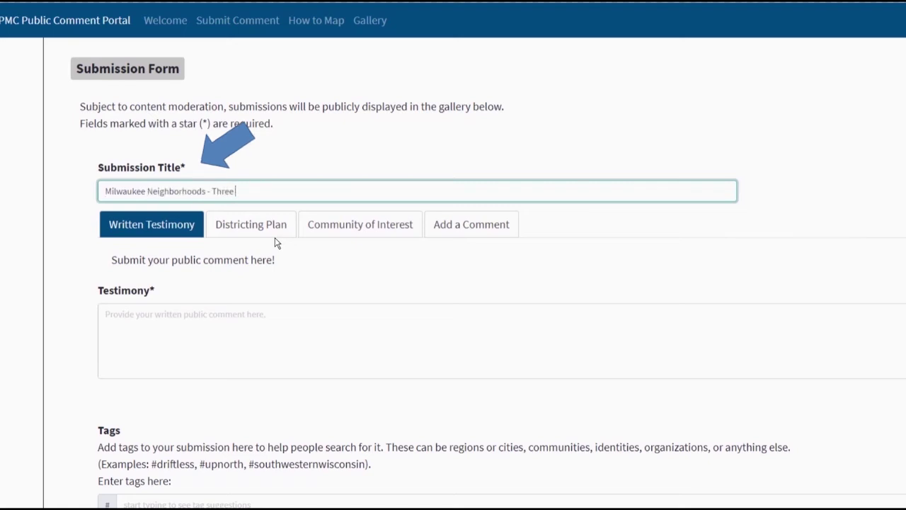
type("Maeke ONe")
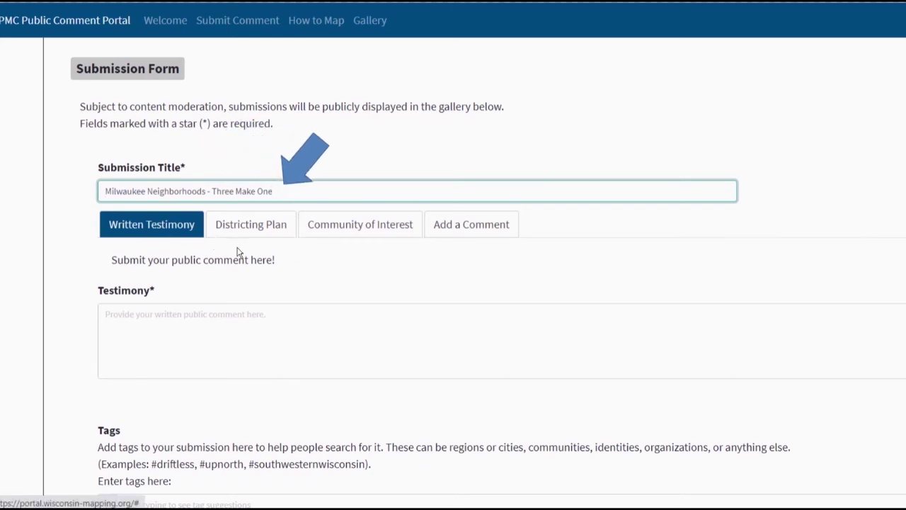
left_click(376, 232)
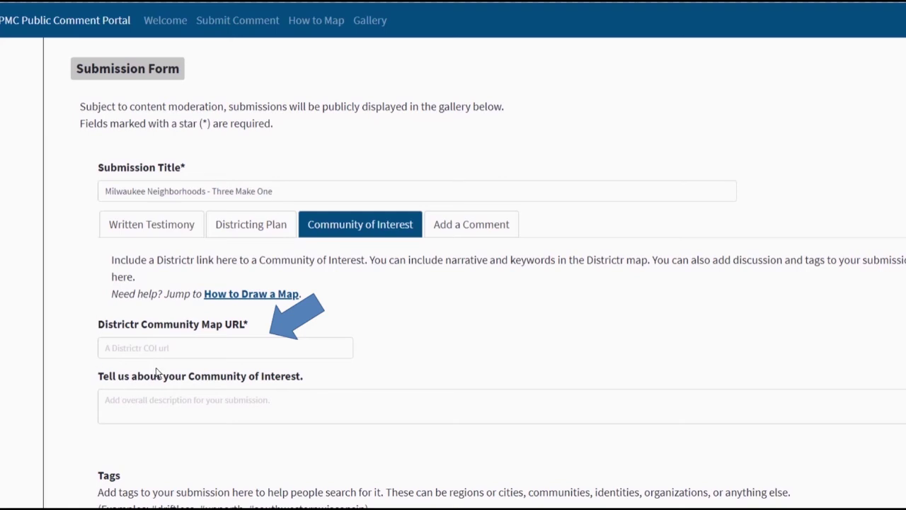
left_click(117, 347)
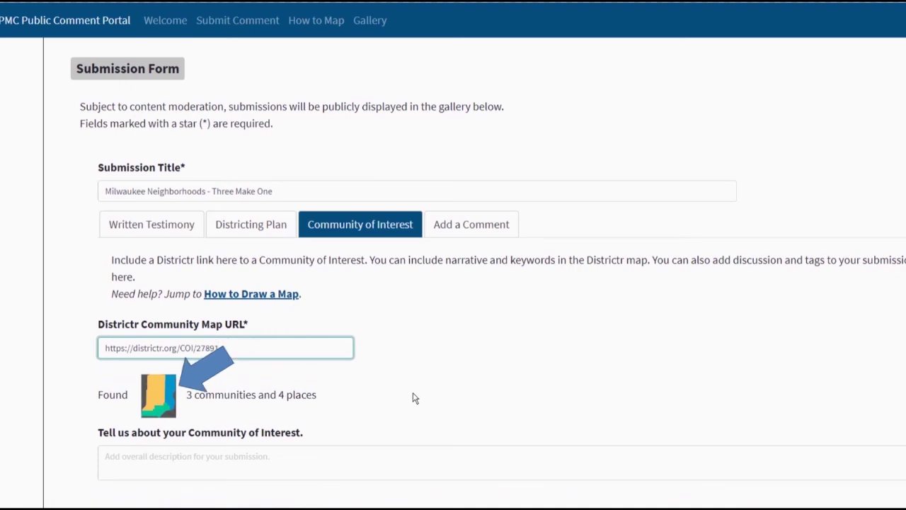
scroll(457, 368, "down", 1)
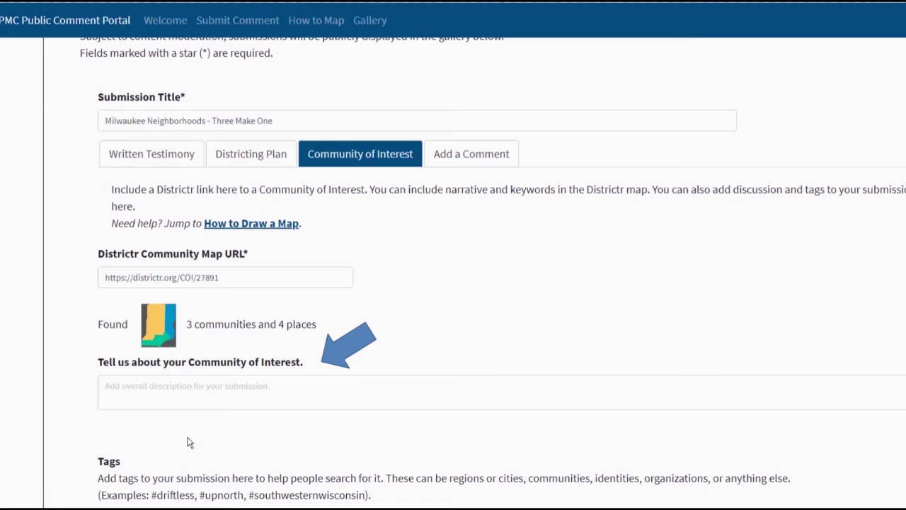
left_click(113, 386)
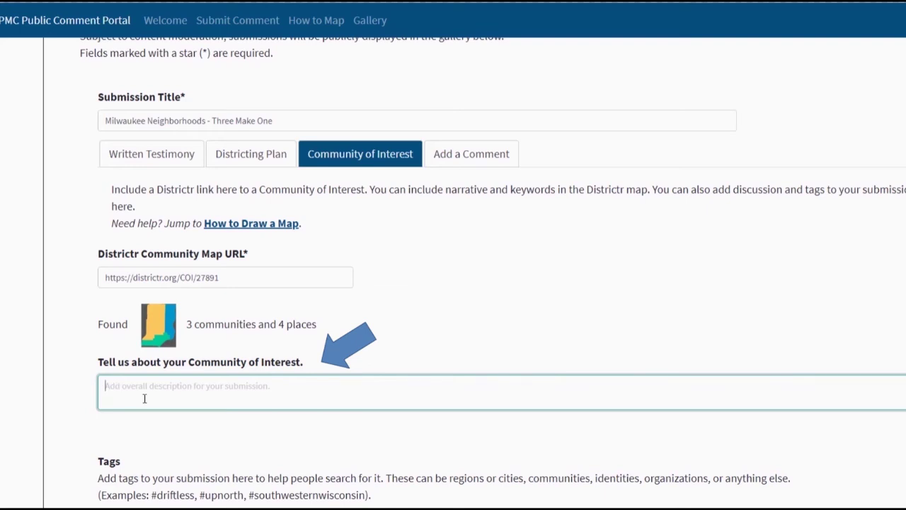
type("Keep us whole. Keep us together in single election districts. Thank you.")
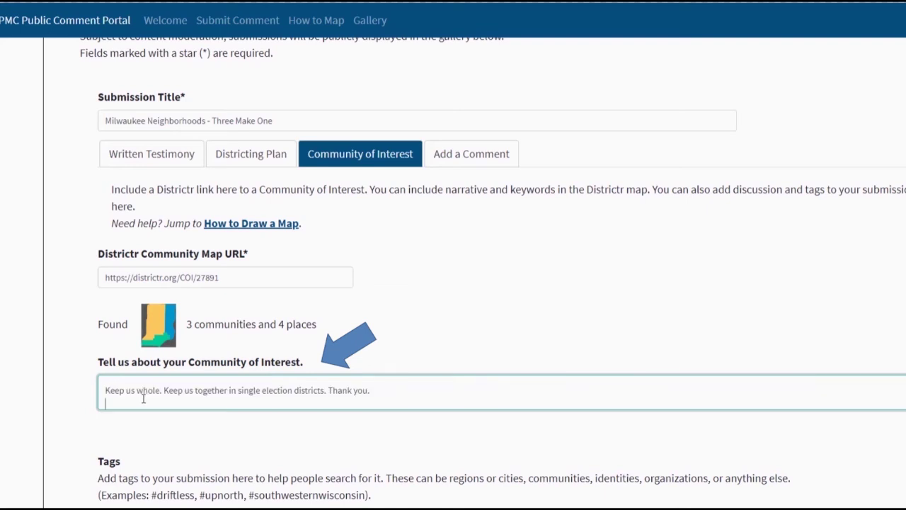
Step: Paste the full narrative about Riverwest, Harambee and Brewers Hill into the community description and review its text
key("ctrl+v")
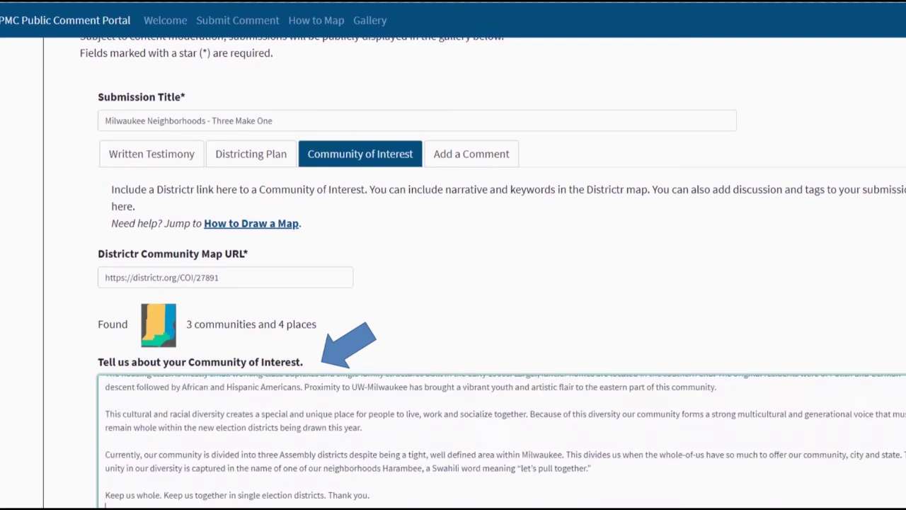
scroll(502, 440, "up", 1)
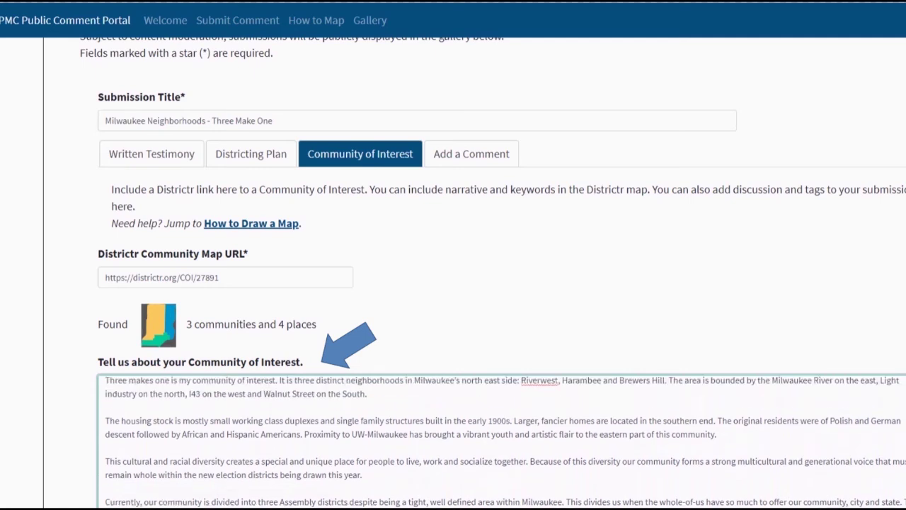
scroll(502, 440, "down", 1)
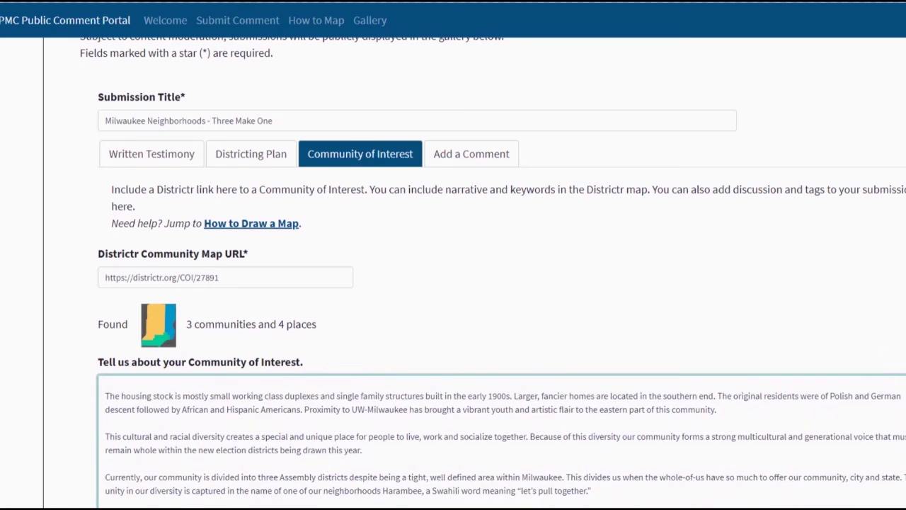
Step: Enter "milwaukee" as the submission's search tag
scroll(856, 265, "down", 3)
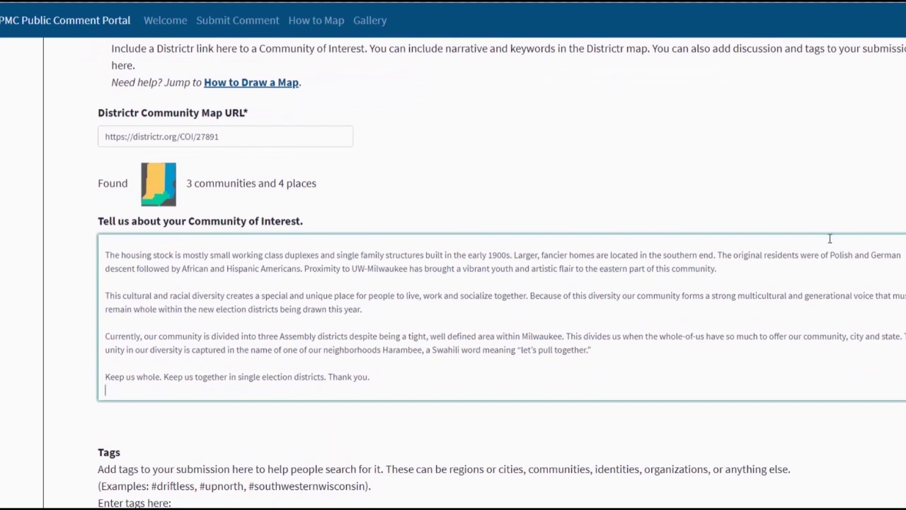
scroll(800, 178, "down", 1)
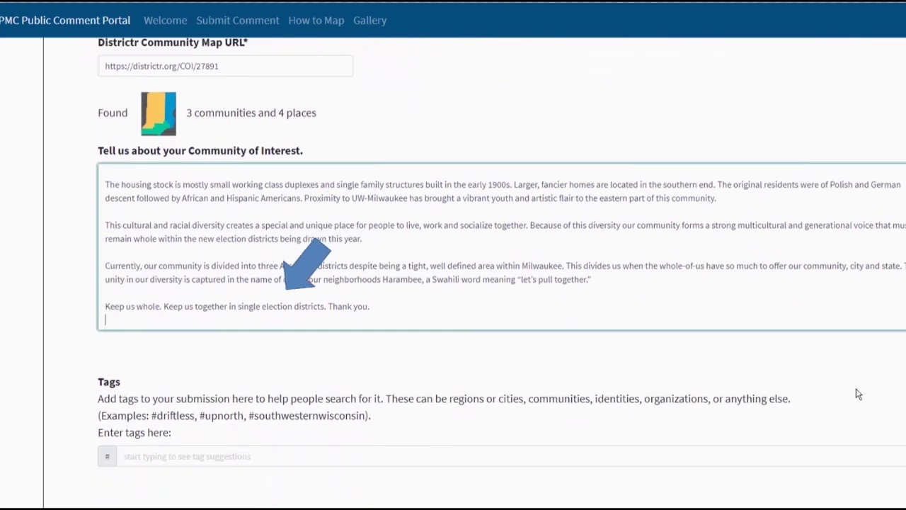
scroll(857, 378, "down", 1)
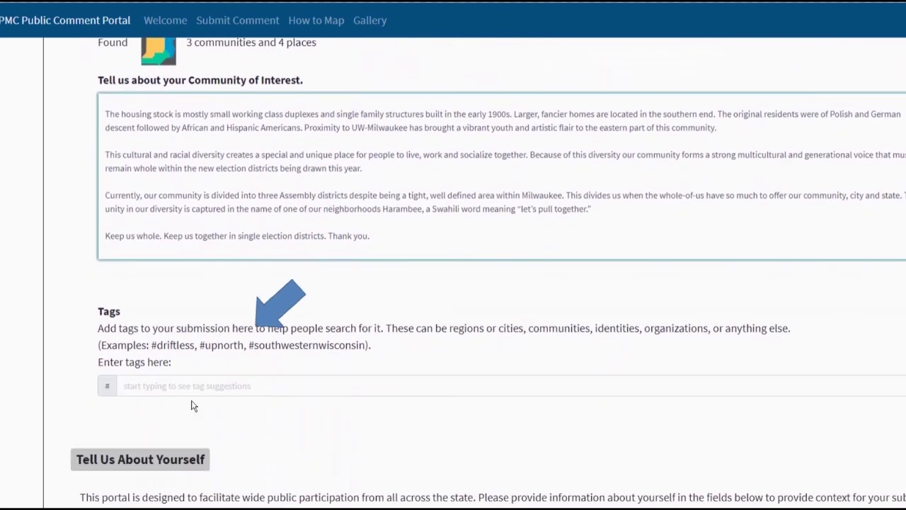
left_click(143, 383)
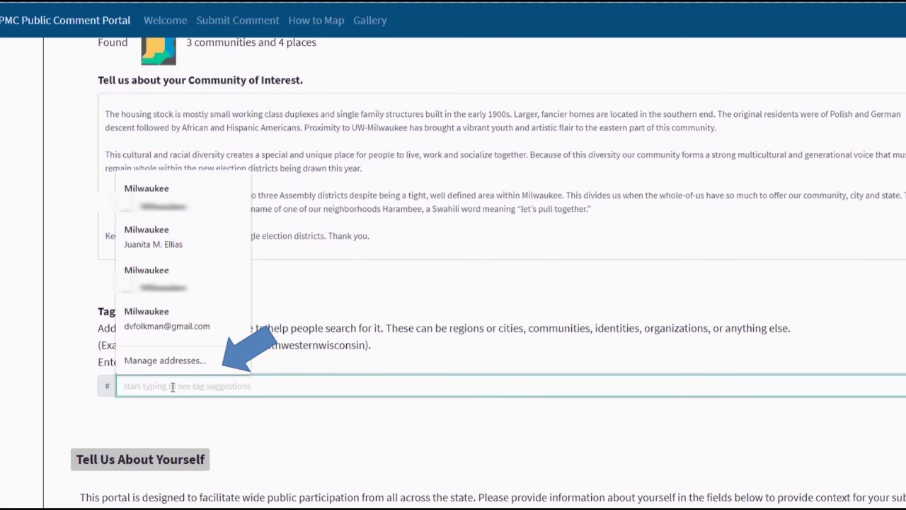
type("m")
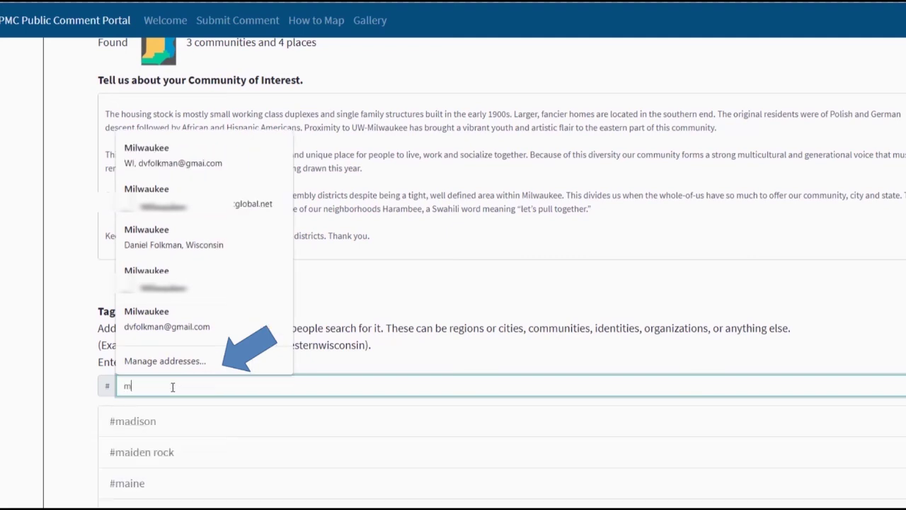
type("ilwaukee")
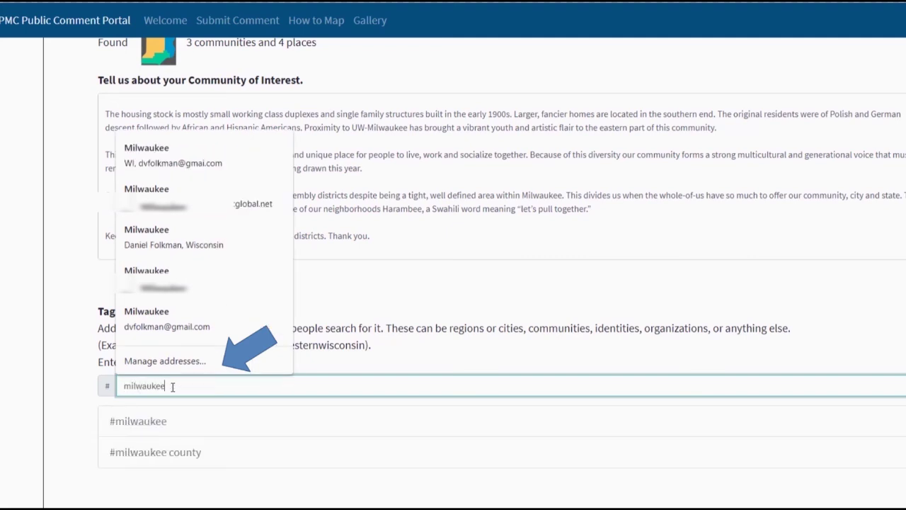
Step: Fill in the submitter's location from the saved Milwaukee address, including the zip code, and set City/County to Milwaukee County
scroll(172, 386, "down", 3)
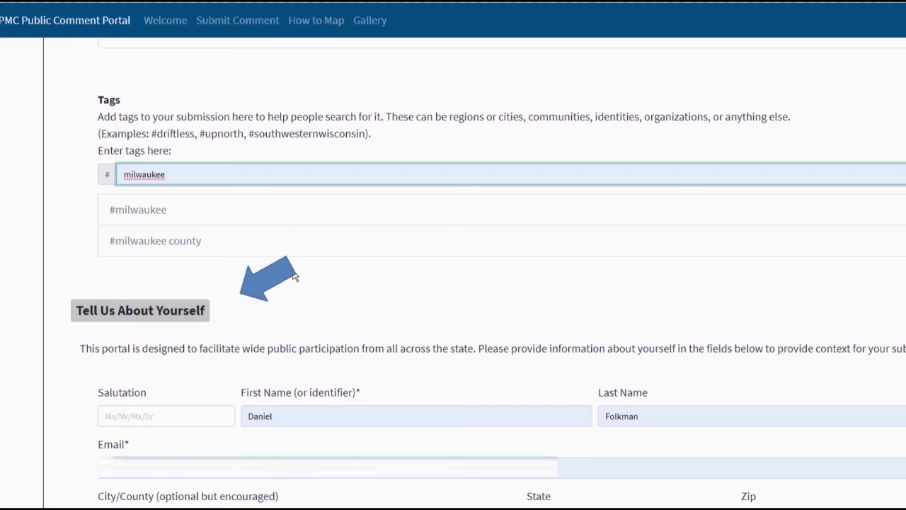
scroll(295, 277, "down", 3)
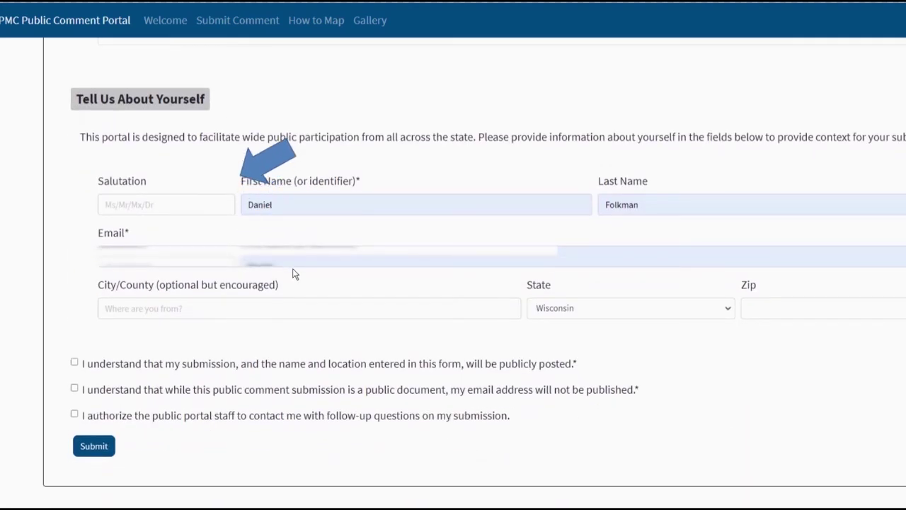
left_click(172, 205)
scroll(177, 208, "down", 1)
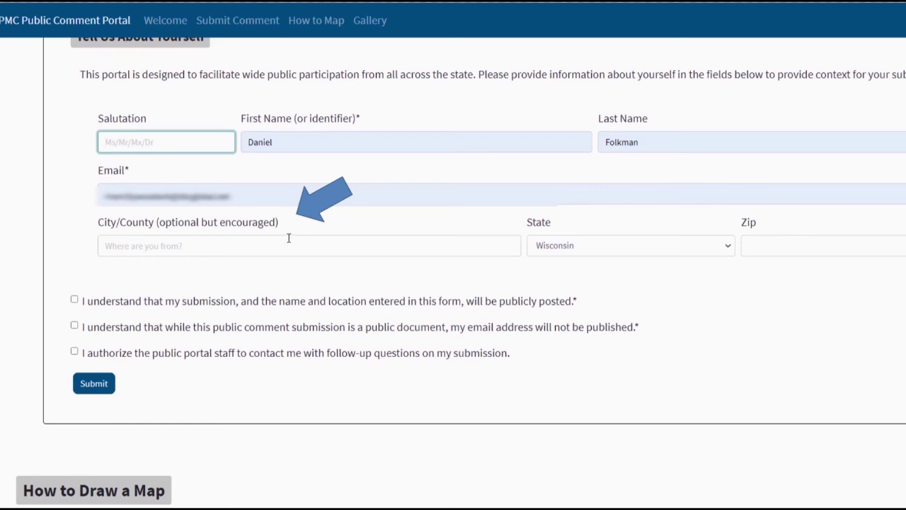
left_click(260, 245)
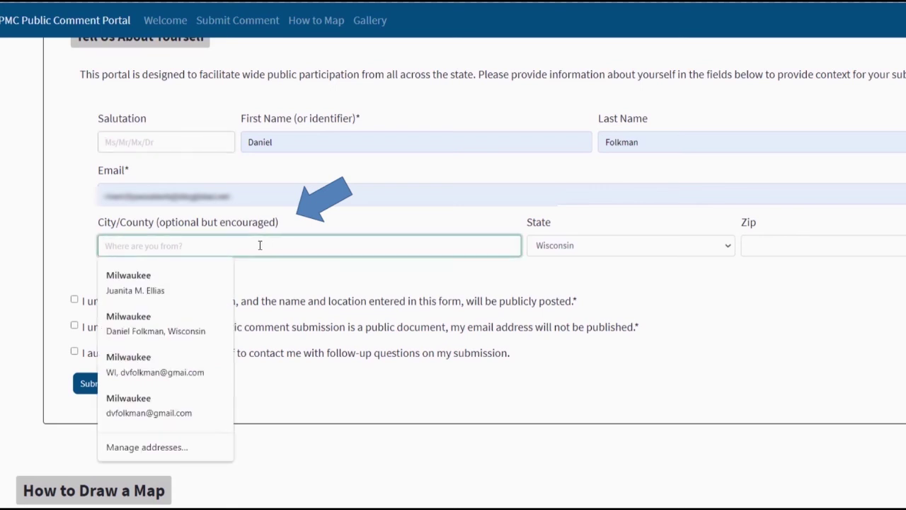
left_click(128, 282)
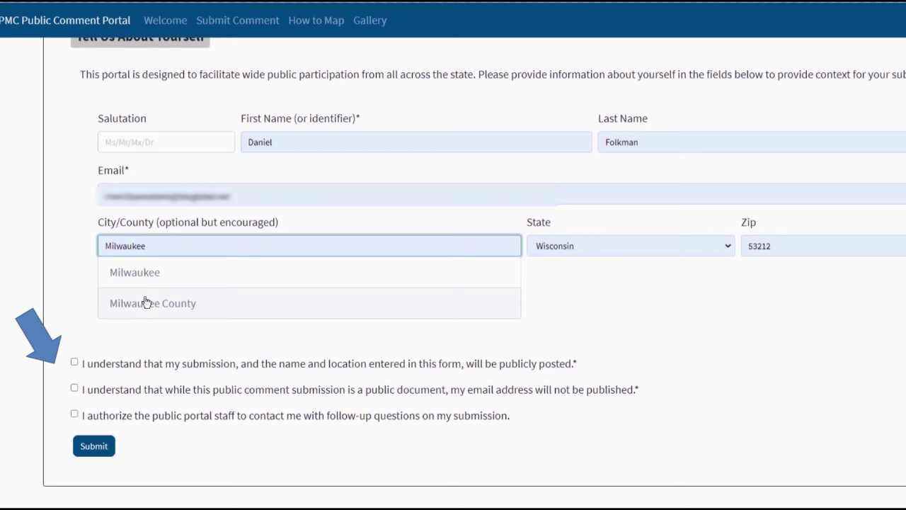
left_click(145, 303)
scroll(152, 304, "down", 1)
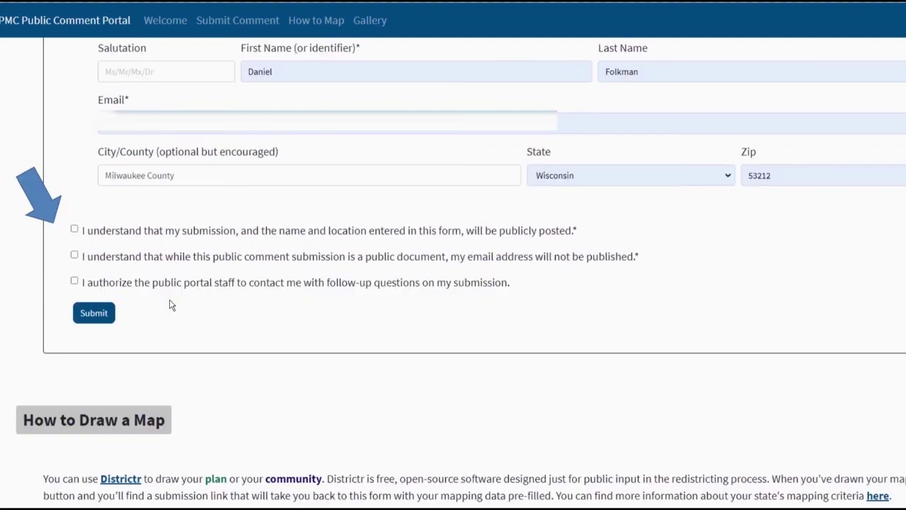
Step: Accept the public posting and email privacy statements, authorize follow-up contact from portal staff, and submit the comment
left_click(74, 230)
left_click(74, 256)
left_click(75, 281)
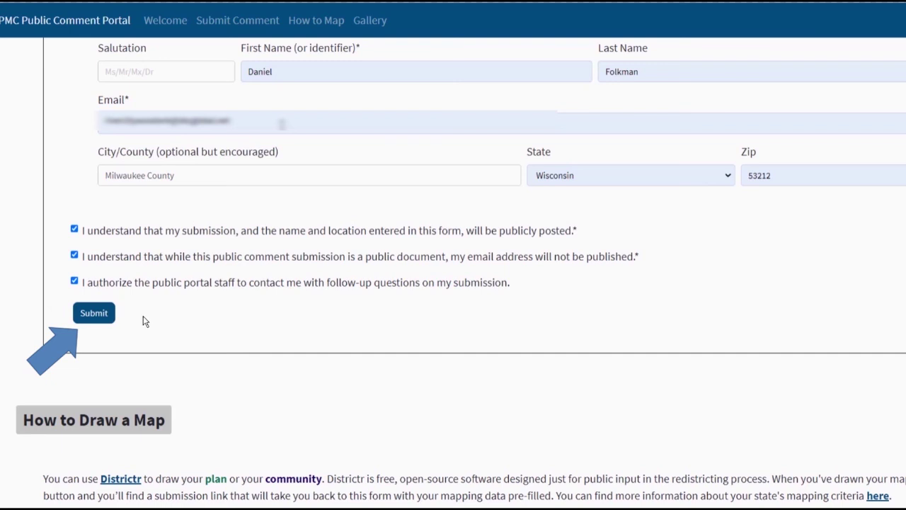
left_click(94, 313)
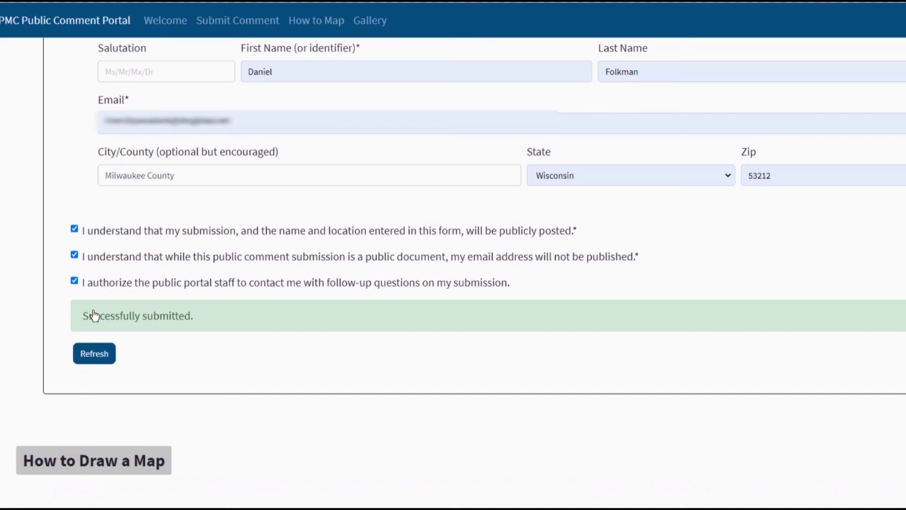